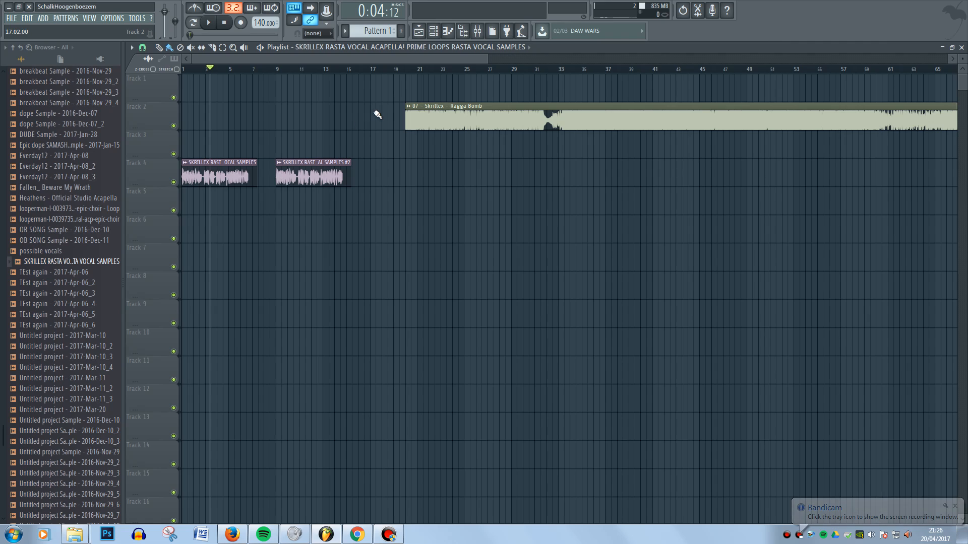
# Play a short section of the Skrillex - Ragga Bomb clip from about bar 23.
pyautogui.click(442, 70)
pyautogui.press('space')
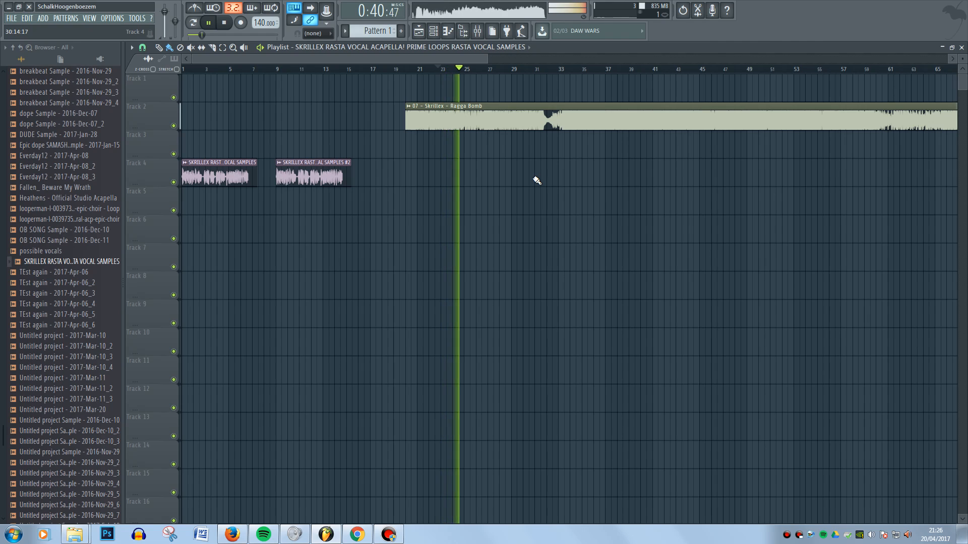
pyautogui.press('space')
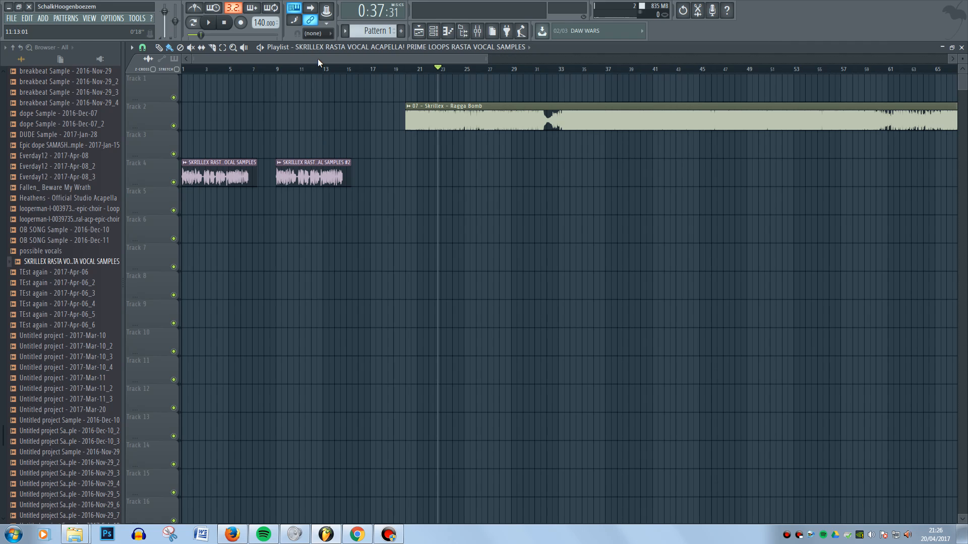
# Listen to the second vocal clip on Track 4 from about bar 9, and the first one from about bar 2.
pyautogui.moveTo(487, 59); pyautogui.dragTo(419, 60)
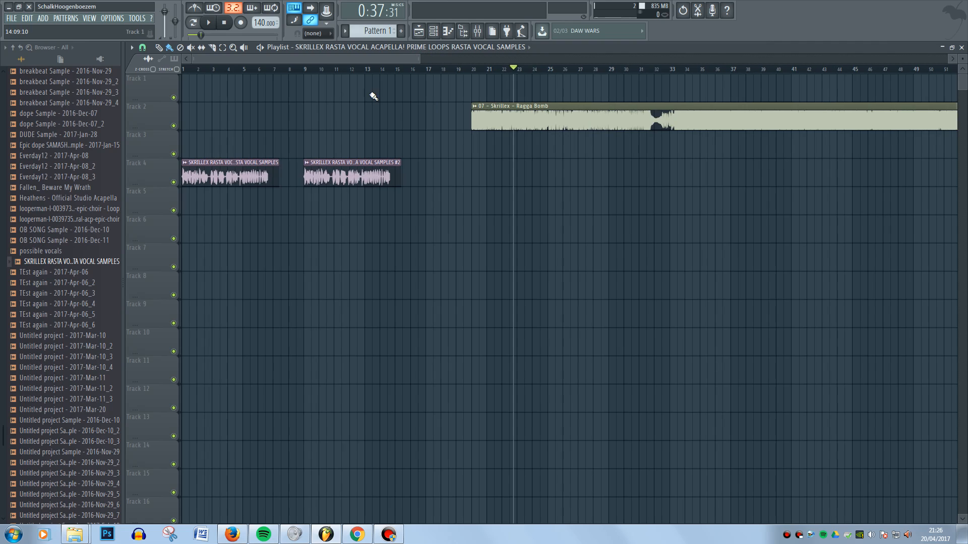
pyautogui.click(319, 69)
pyautogui.press('space')
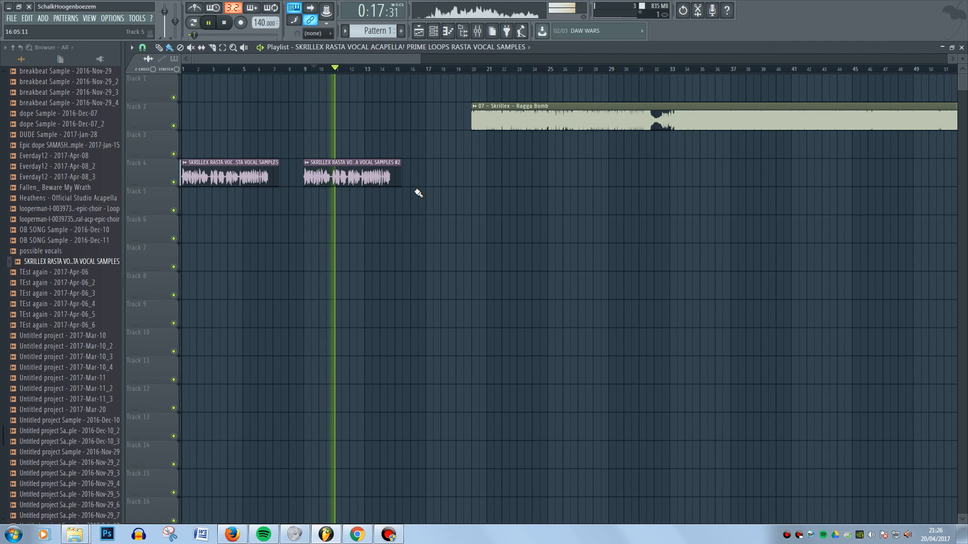
pyautogui.press('space')
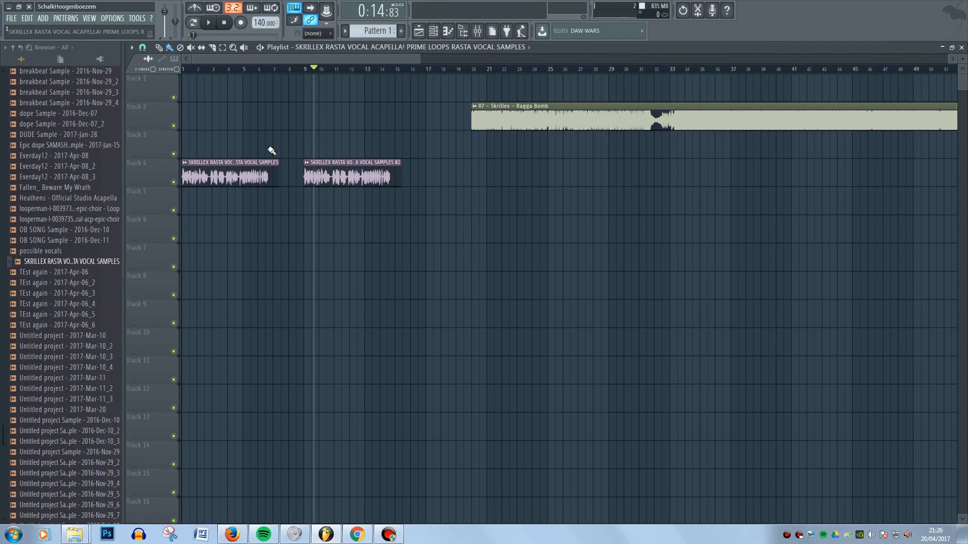
pyautogui.click(214, 73)
pyautogui.press('space')
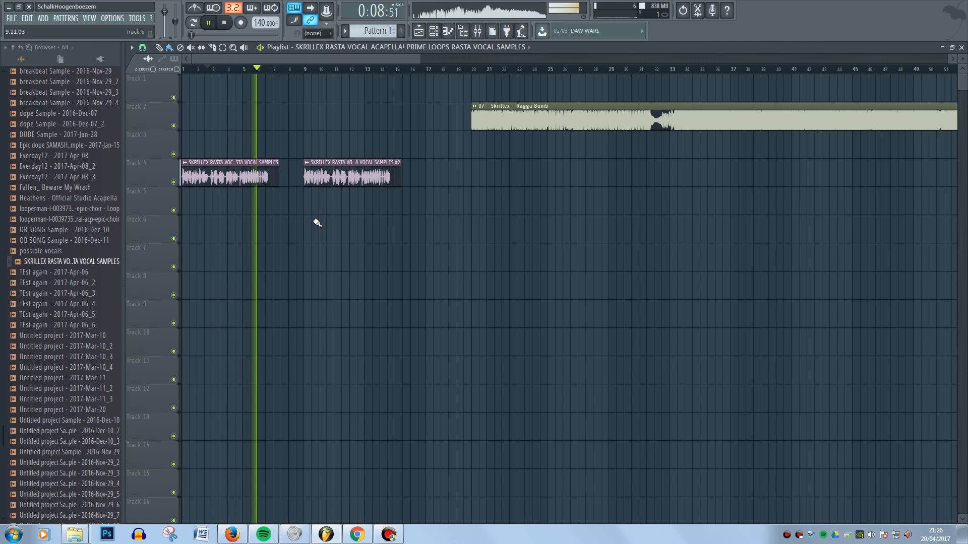
pyautogui.press('space')
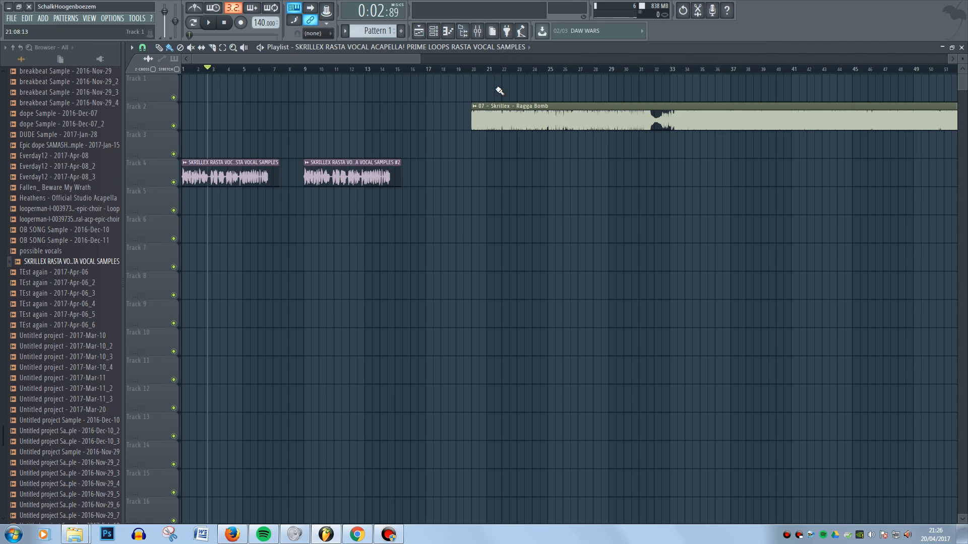
# Open the Newtone effect on the Master track of the mixer.
pyautogui.click(478, 32)
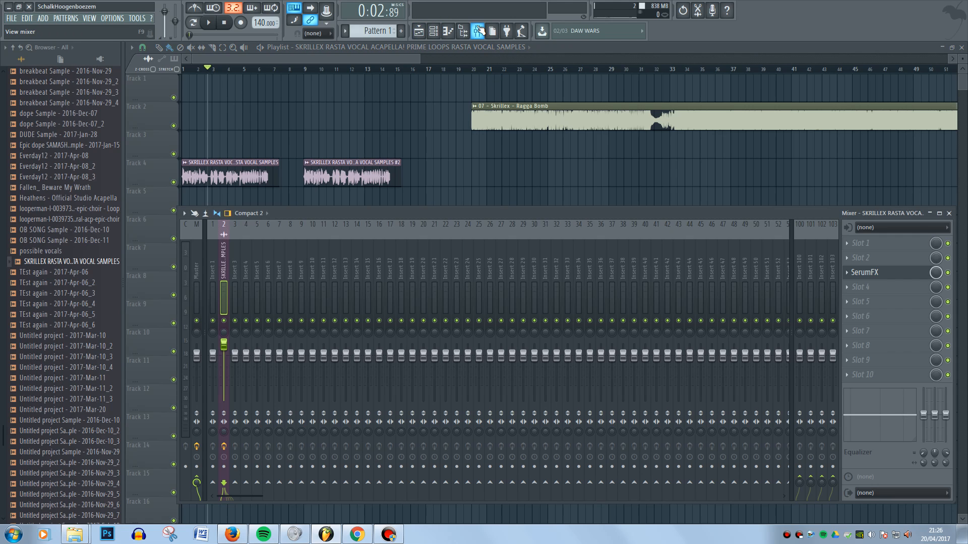
pyautogui.click(216, 262)
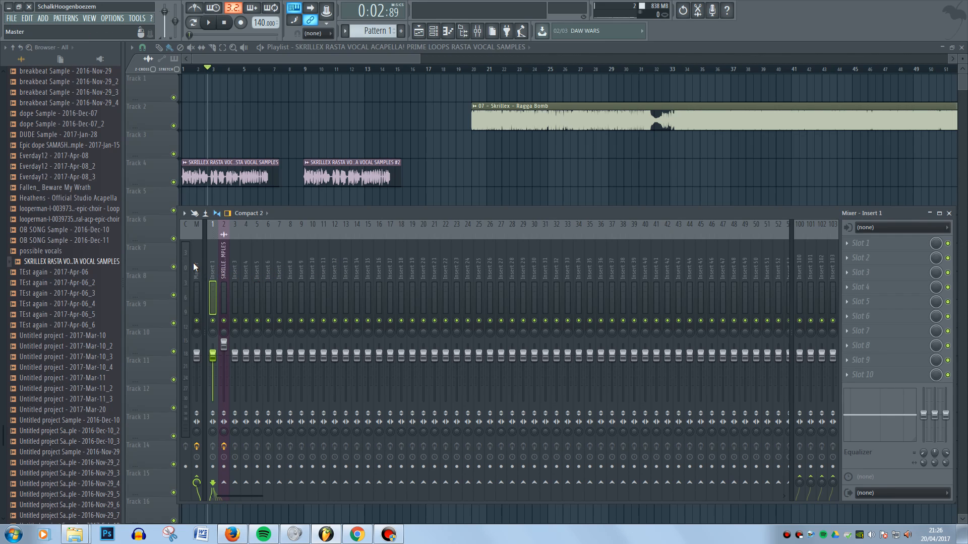
pyautogui.click(194, 266)
pyautogui.click(917, 288)
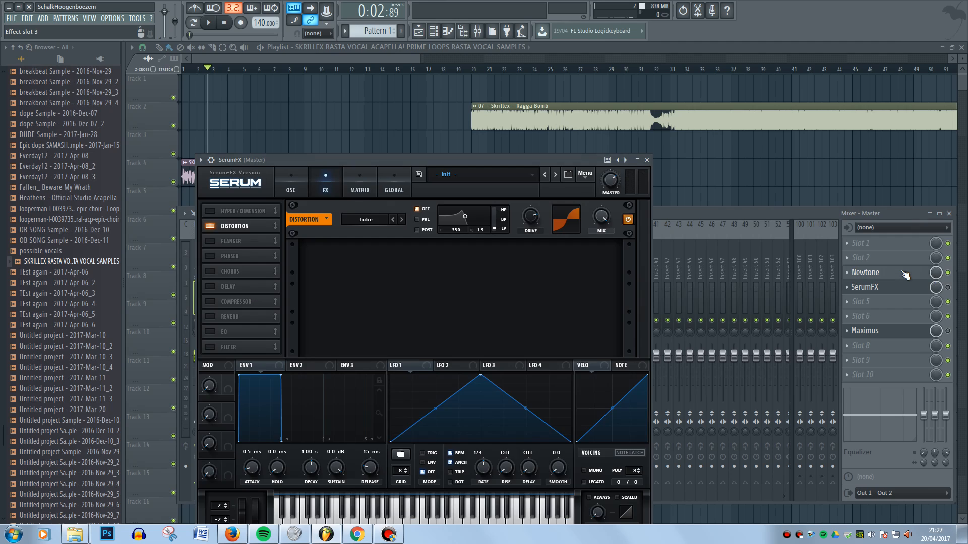
pyautogui.click(906, 274)
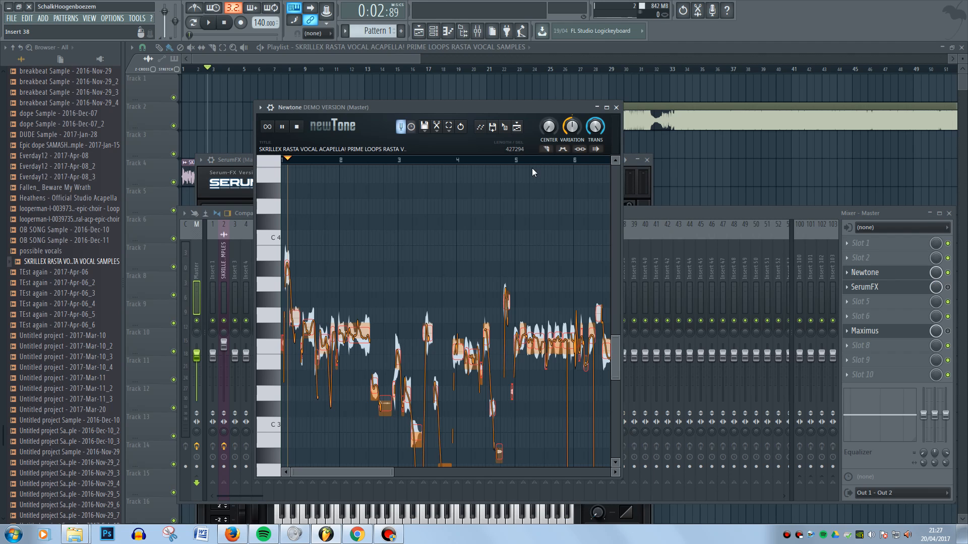
# Widen the Newtone window and replace its contents with a fresh copy of the SKRILLEX RASTA VOCAL sample from the browser.
pyautogui.moveTo(531, 116); pyautogui.dragTo(541, 98)
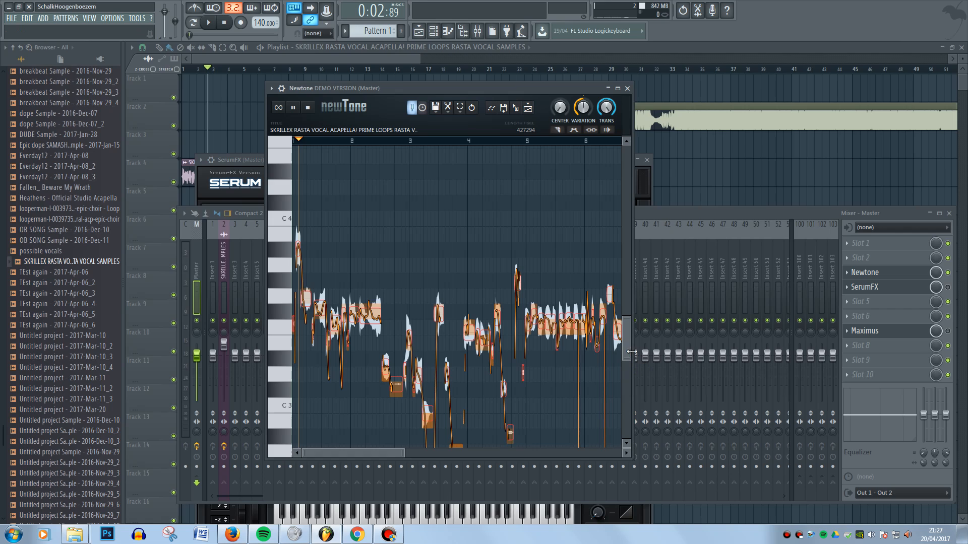
pyautogui.moveTo(631, 351); pyautogui.dragTo(863, 352)
pyautogui.moveTo(676, 221); pyautogui.dragTo(23, 534)
pyautogui.press('Delete')
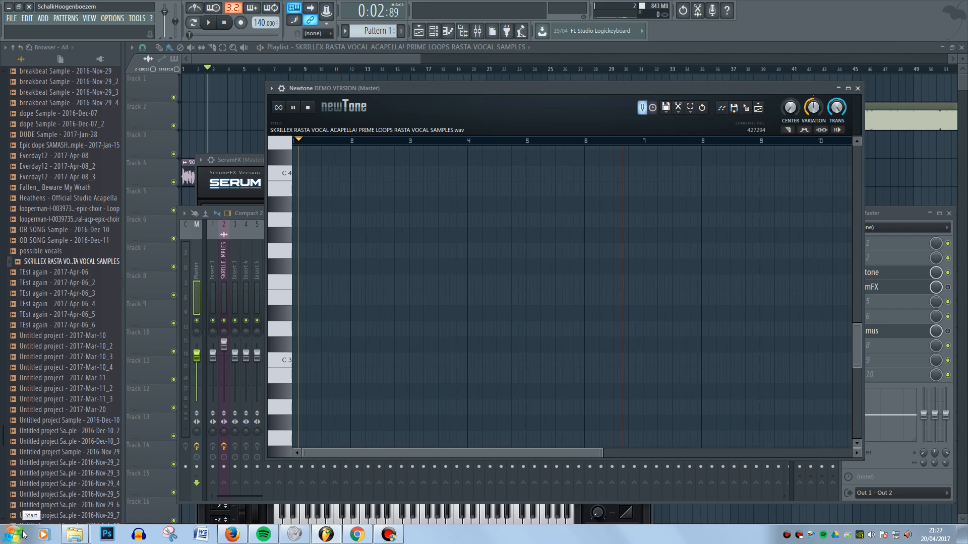
pyautogui.scroll(2, 426, 426)
pyautogui.moveTo(83, 261); pyautogui.dragTo(429, 271)
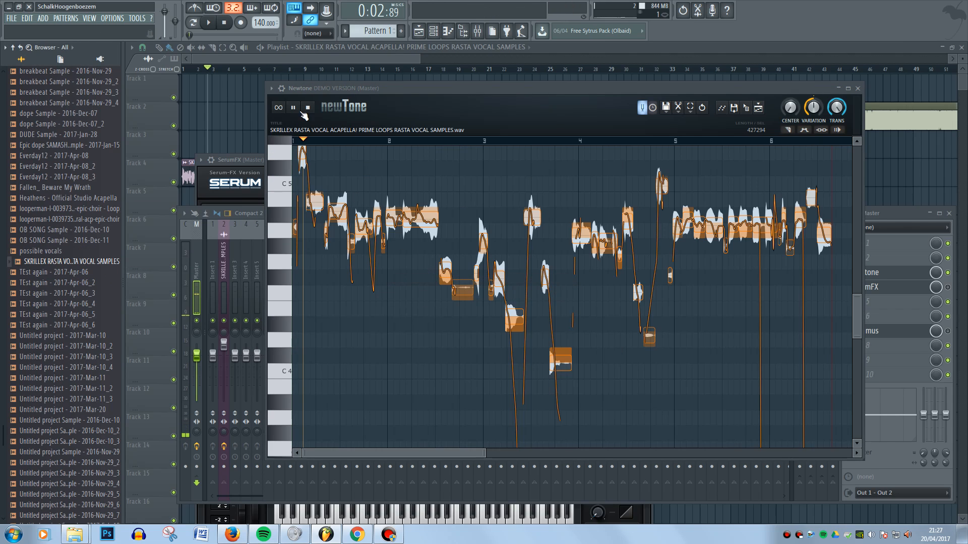
# Play the freshly loaded vocal in Newtone at its original pitch.
pyautogui.press('space')
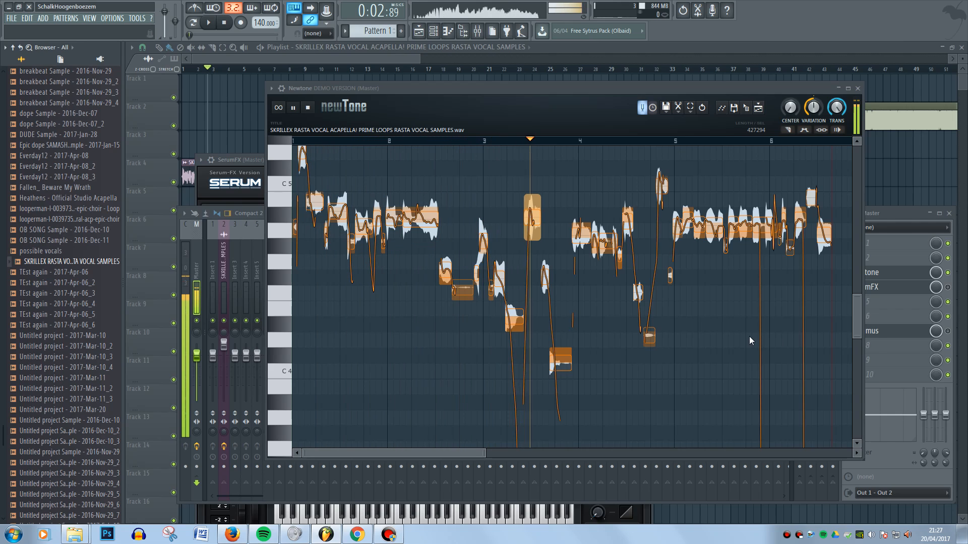
pyautogui.press('space')
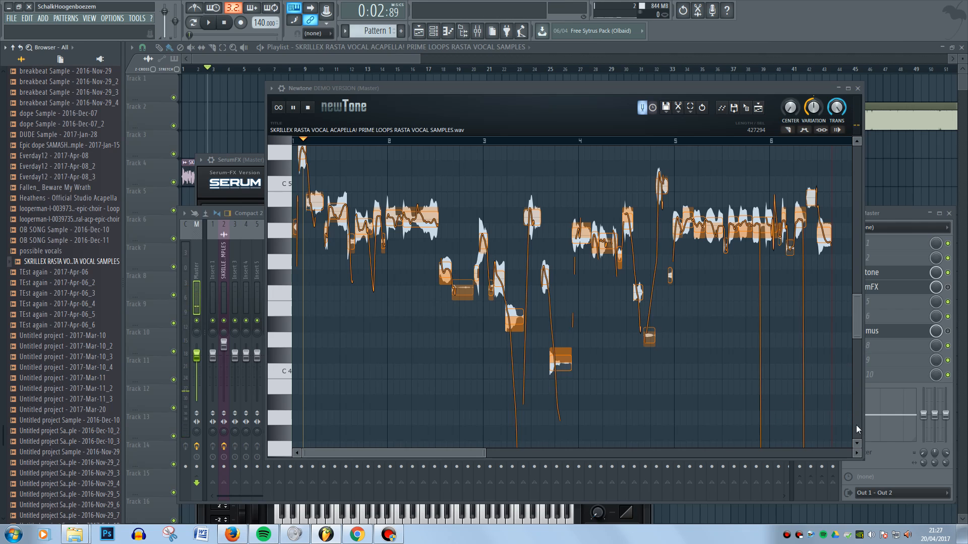
# Shift all of the vocal's notes in Newtone down by about one octave.
pyautogui.moveTo(862, 413); pyautogui.dragTo(930, 414)
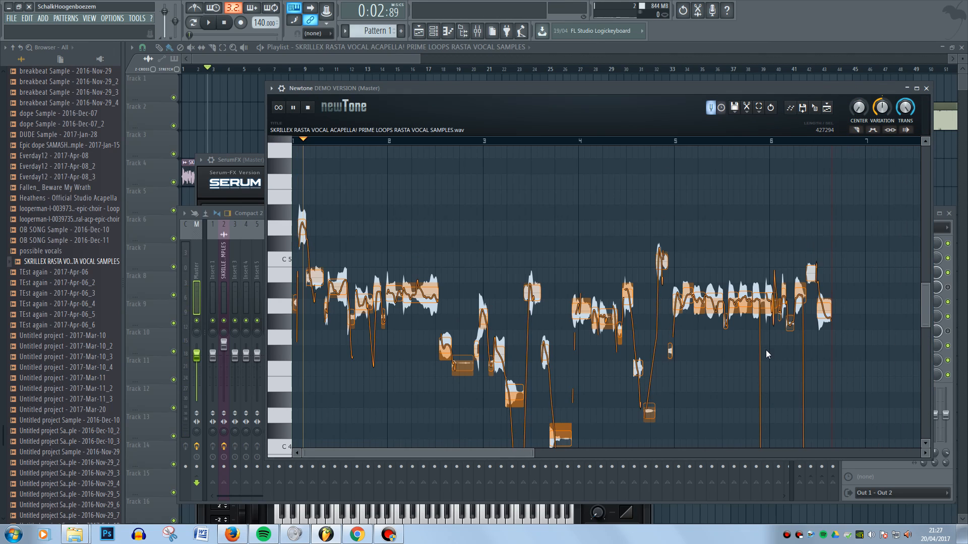
pyautogui.scroll(-2, 766, 350)
pyautogui.scroll(4, 766, 350)
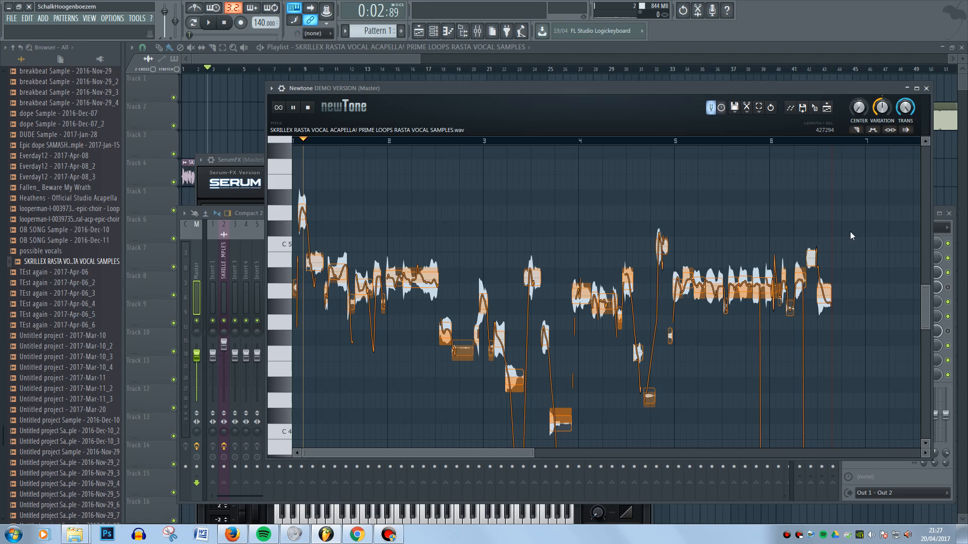
pyautogui.click(763, 291)
pyautogui.moveTo(763, 291); pyautogui.dragTo(760, 449)
pyautogui.scroll(-3, 773, 362)
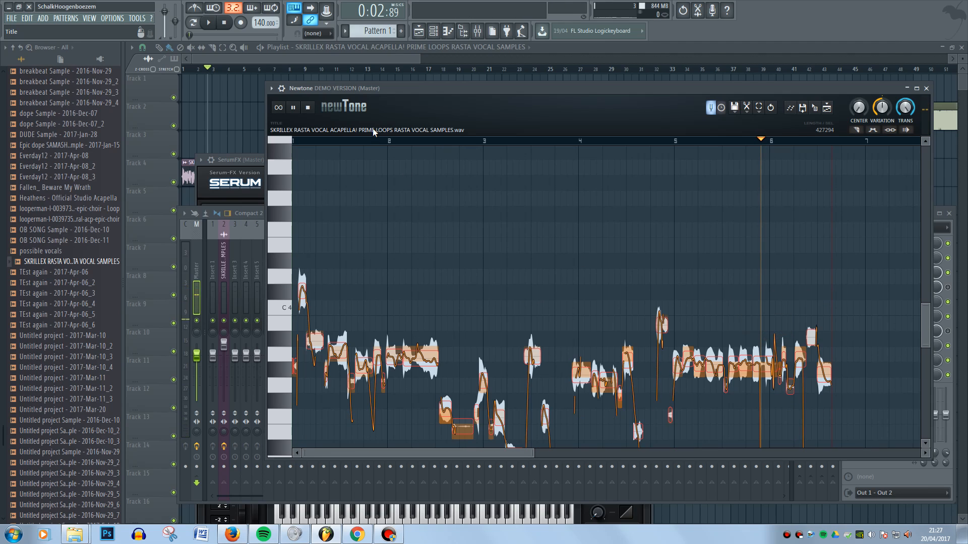
# Play the lowered vocal in Newtone from before bar 2 and review its note positions.
pyautogui.click(358, 141)
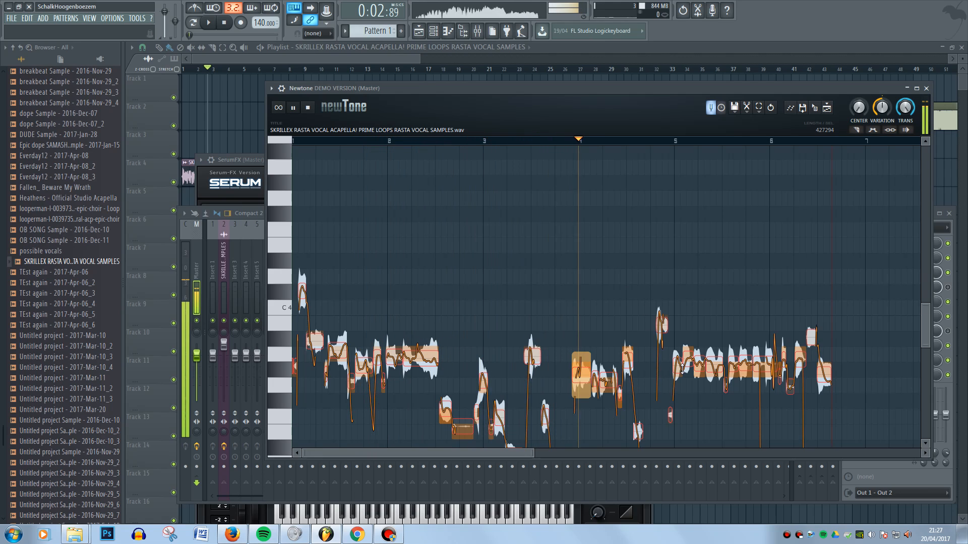
pyautogui.press('space')
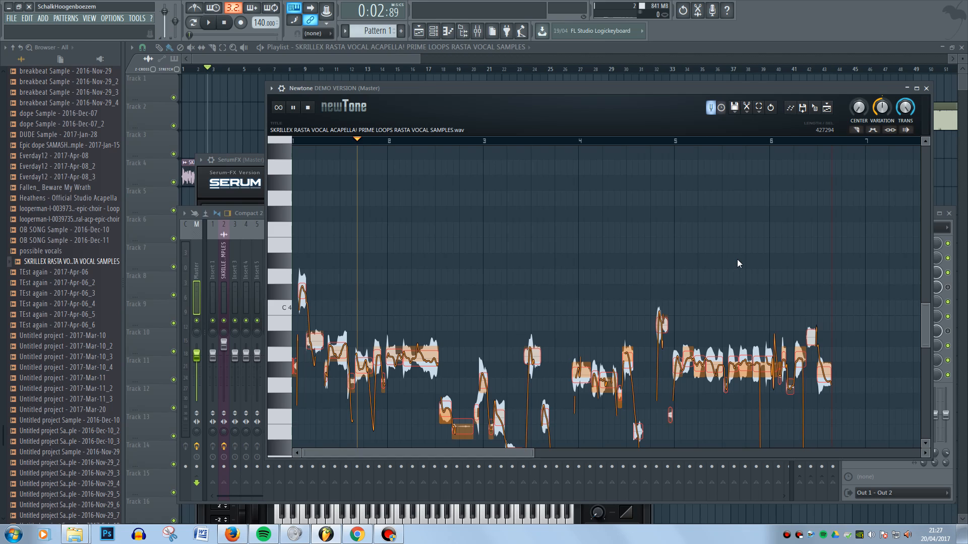
pyautogui.scroll(-8, 736, 258)
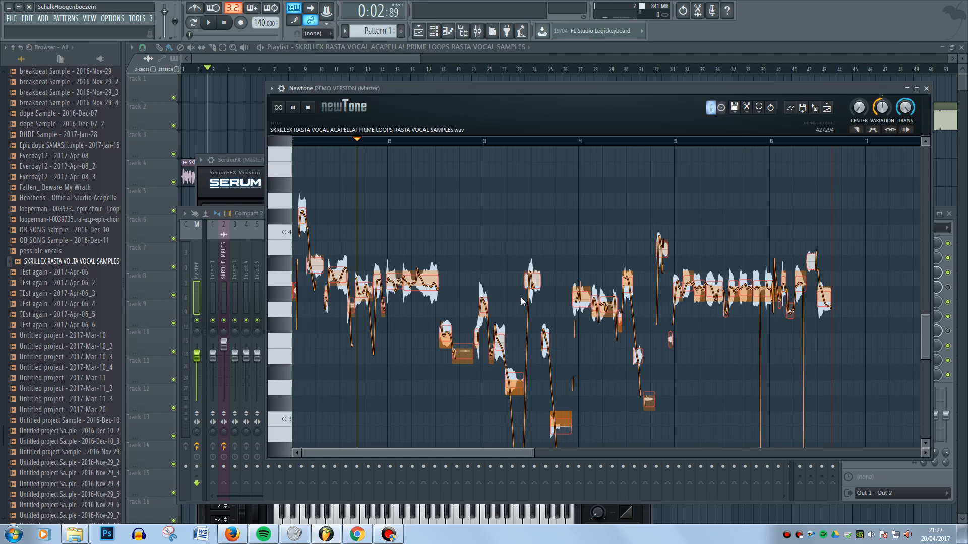
pyautogui.scroll(4, 518, 298)
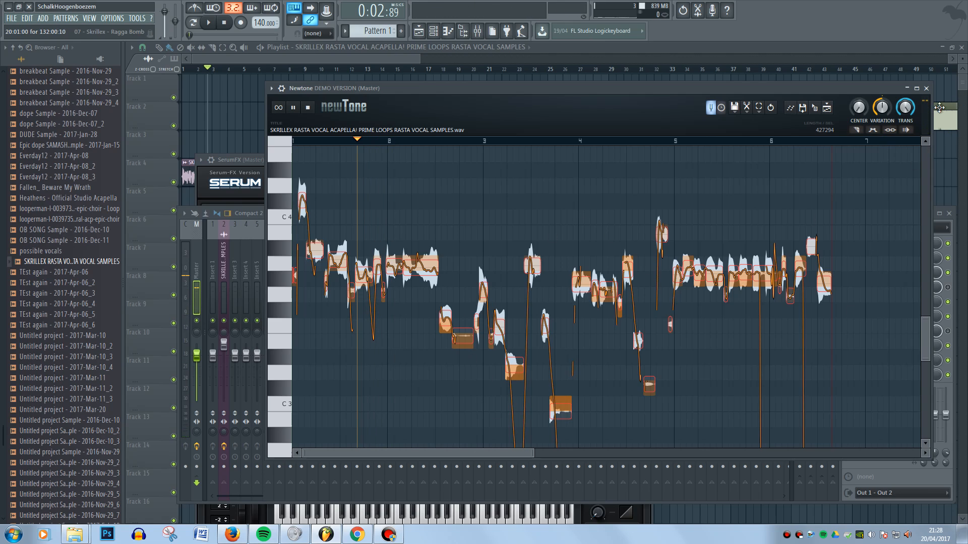
# Close Newtone and start playlist playback at the second vocal clip at bar 9.
pyautogui.click(927, 89)
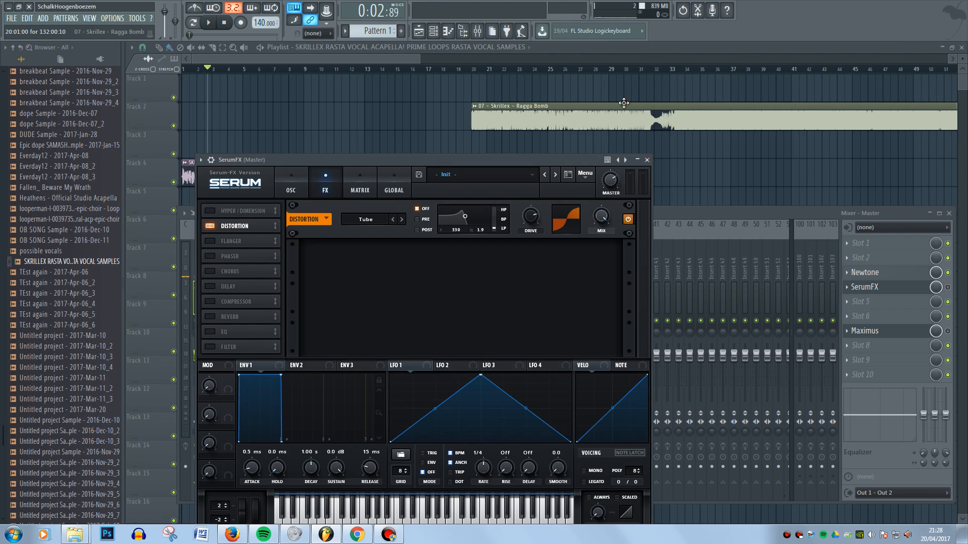
pyautogui.click(404, 56)
pyautogui.scroll(3, 208, 191)
pyautogui.moveTo(244, 60); pyautogui.dragTo(221, 89)
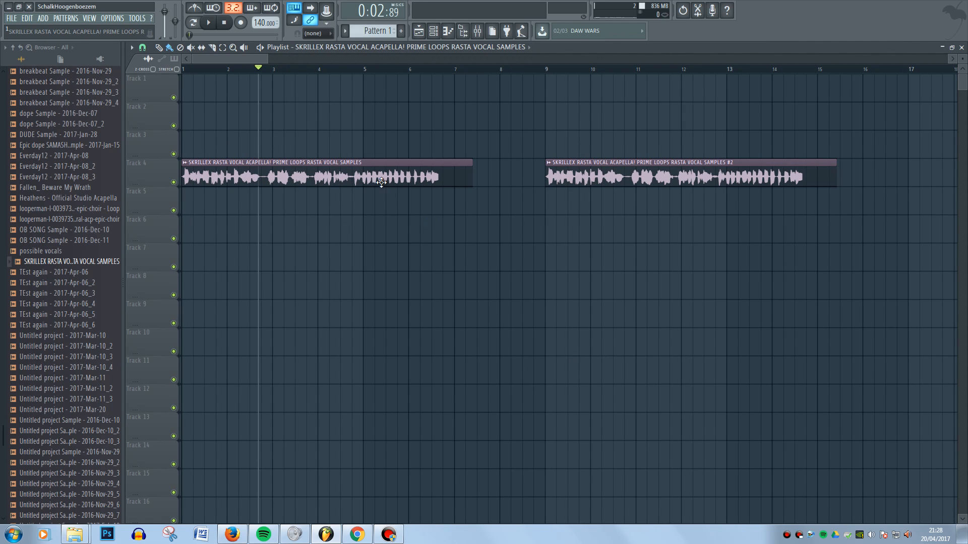
pyautogui.click(546, 70)
pyautogui.press('space')
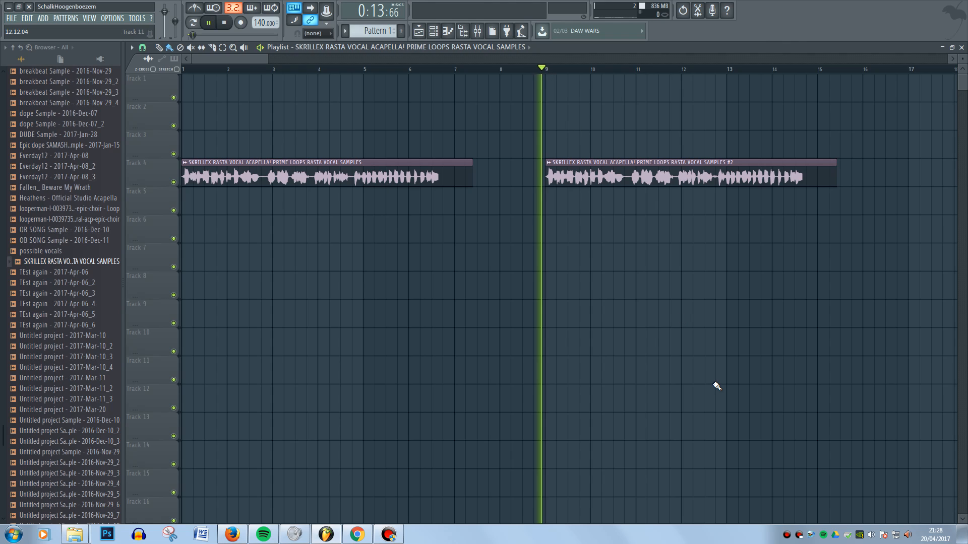
pyautogui.press('space')
# Open the first vocal clip's channel settings and examine the available time-stretching modes.
pyautogui.click(287, 69)
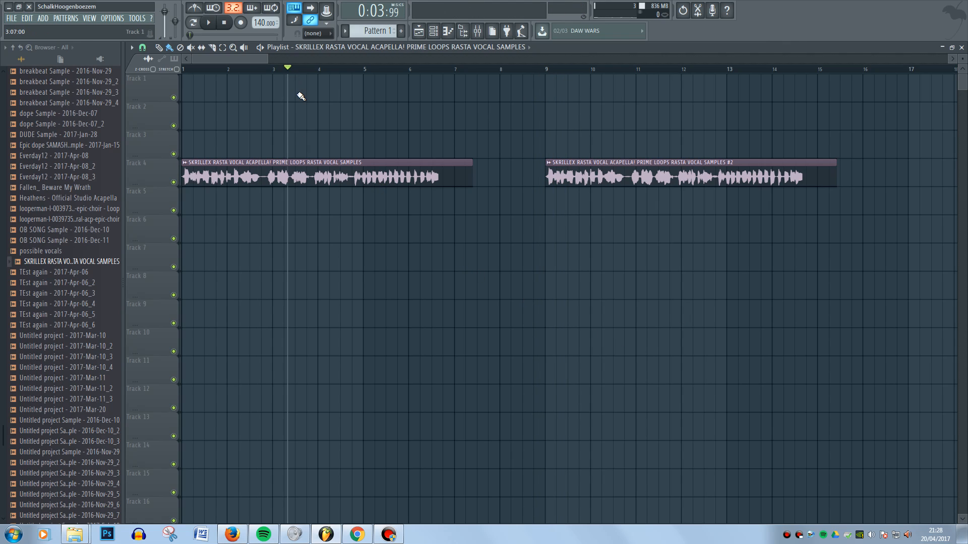
pyautogui.doubleClick(352, 178)
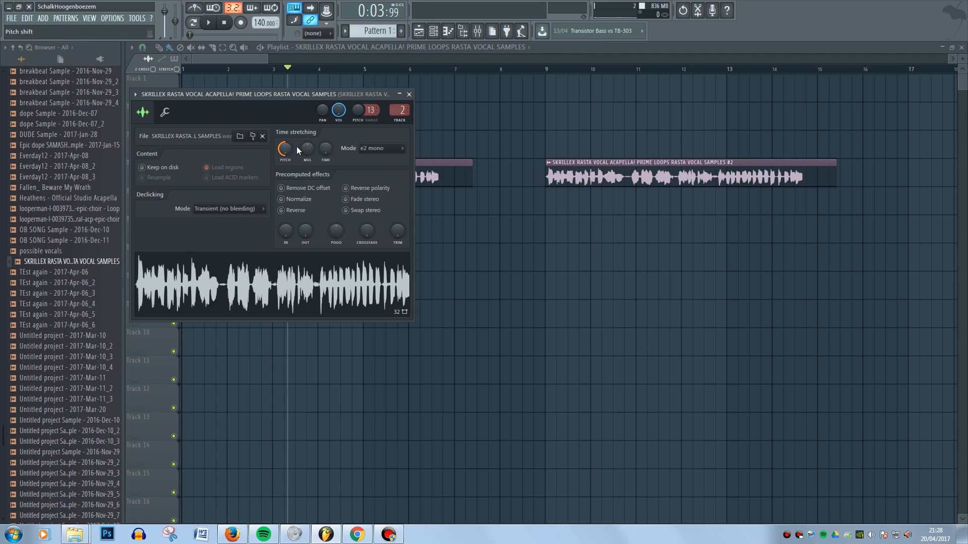
pyautogui.click(402, 148)
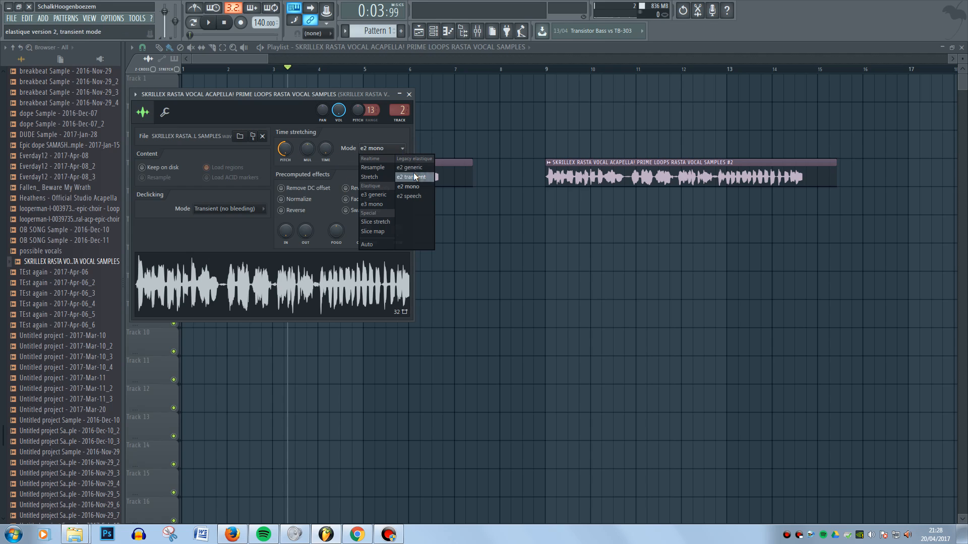
pyautogui.click(384, 135)
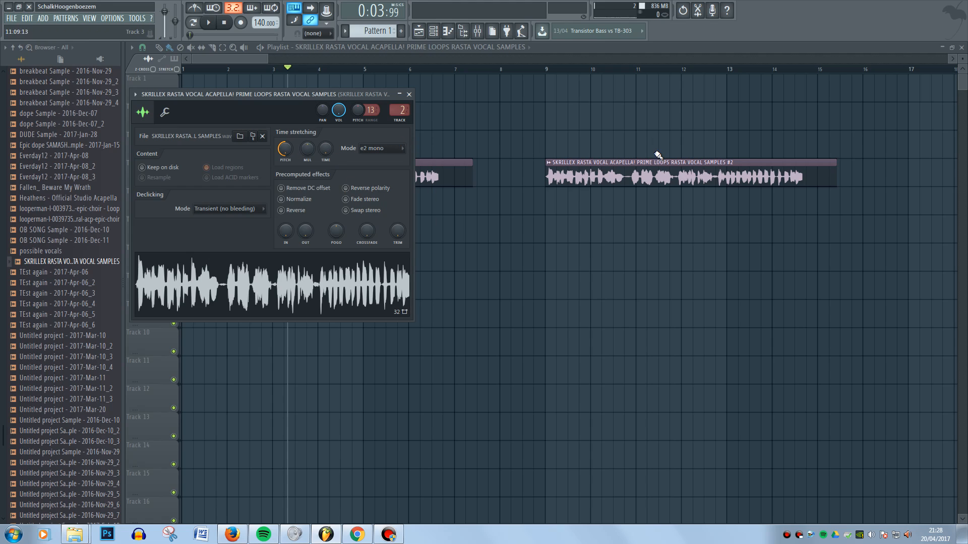
# Play the first vocal clip from just after bar 3 with the mixer open, and place the playhead within the second clip.
pyautogui.click(565, 48)
pyautogui.press('F9')
pyautogui.press('space')
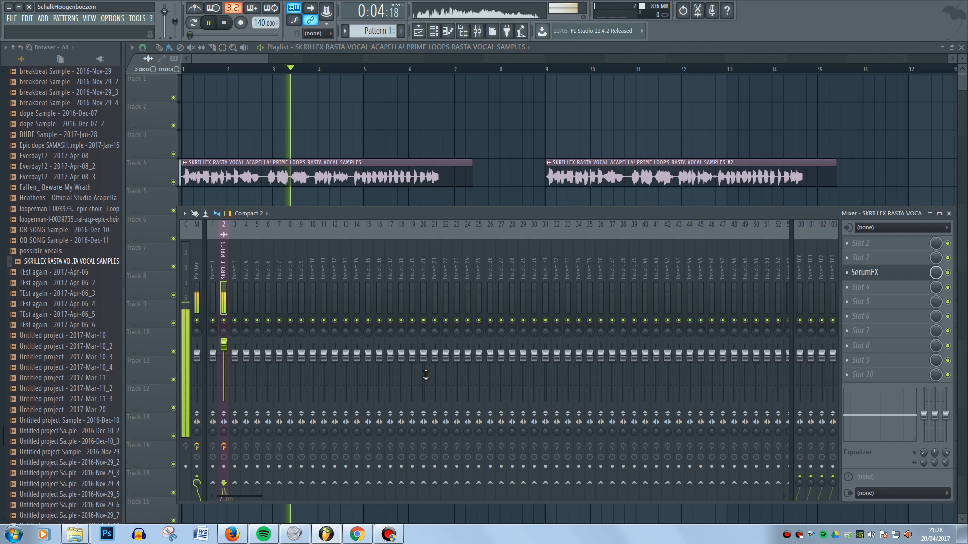
pyautogui.press('space')
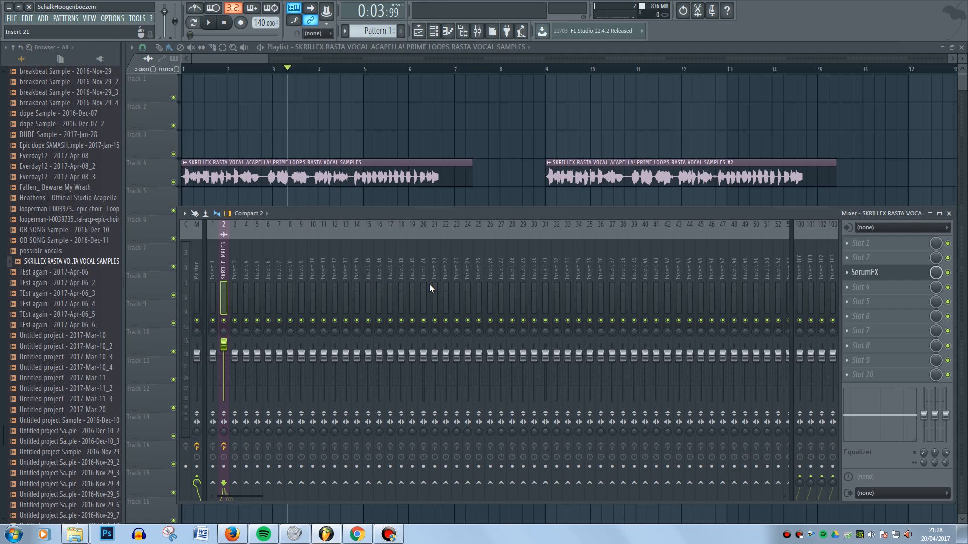
pyautogui.press('space')
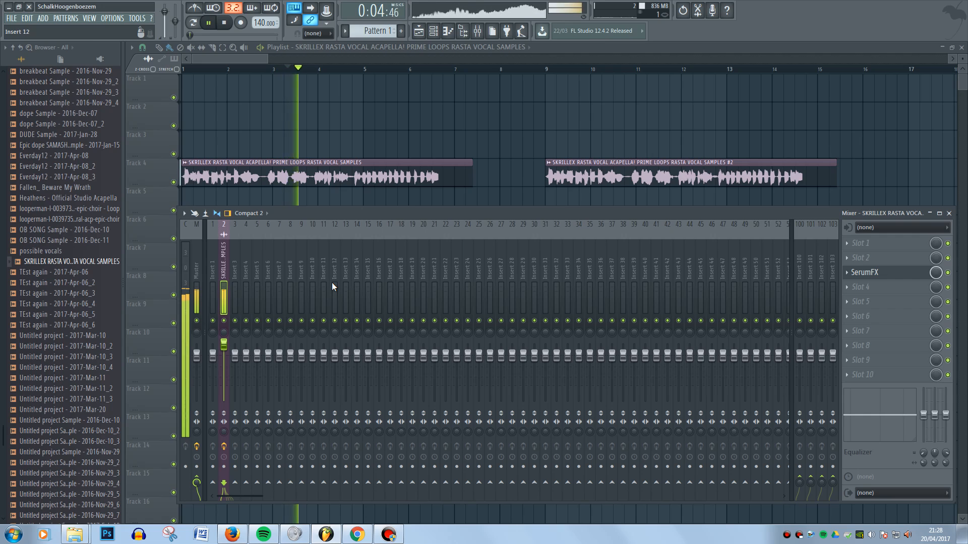
pyautogui.press('space')
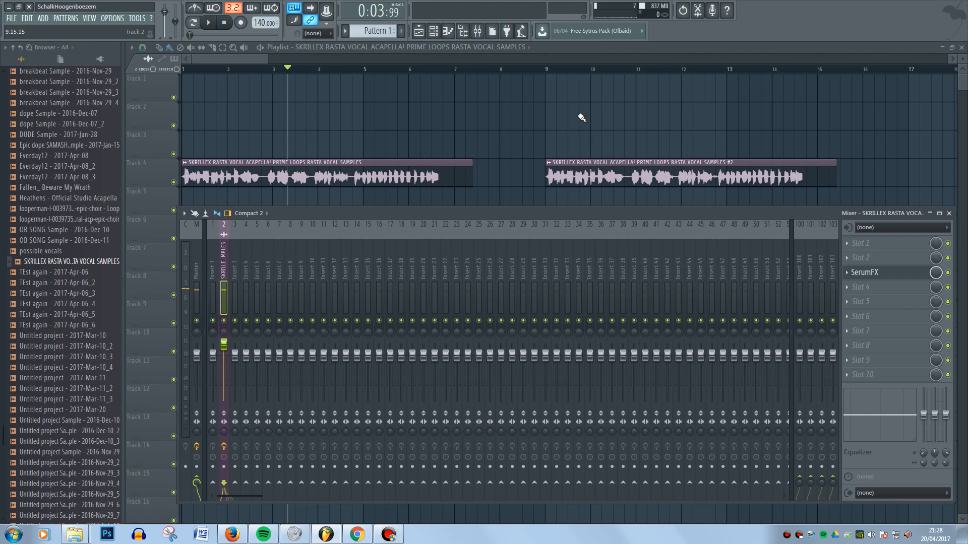
pyautogui.click(573, 74)
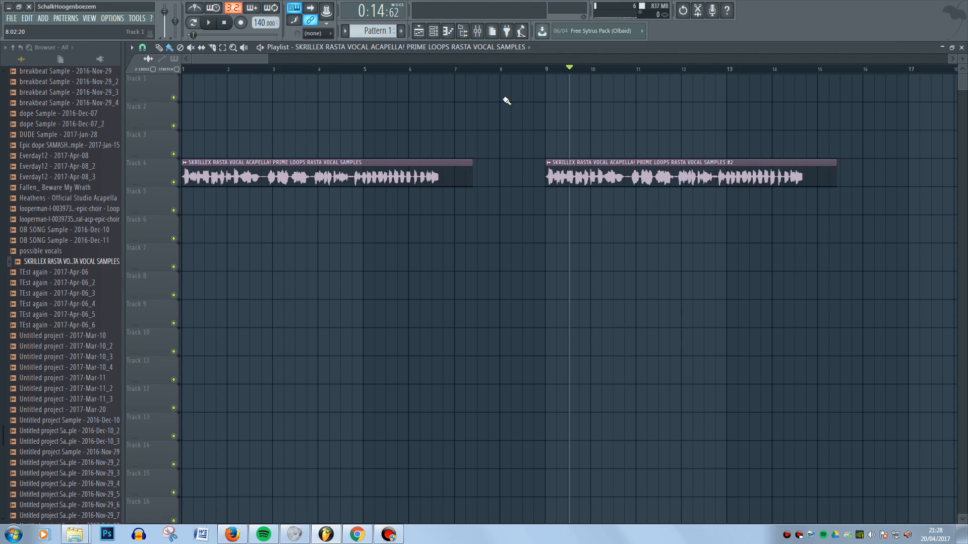
# Play the second vocal clip from between bars 9 and 10 with the mixer open to check its level.
pyautogui.click(433, 30)
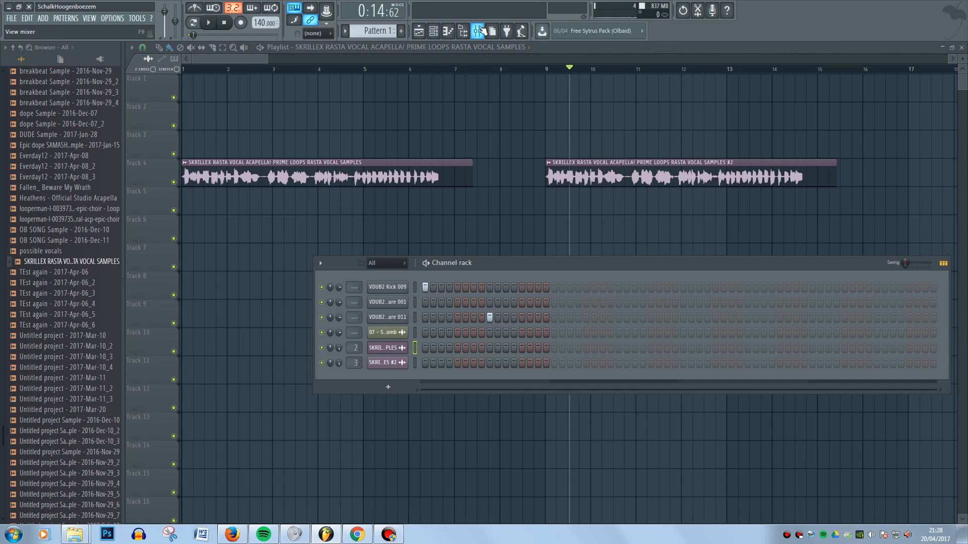
pyautogui.click(479, 32)
pyautogui.press('space')
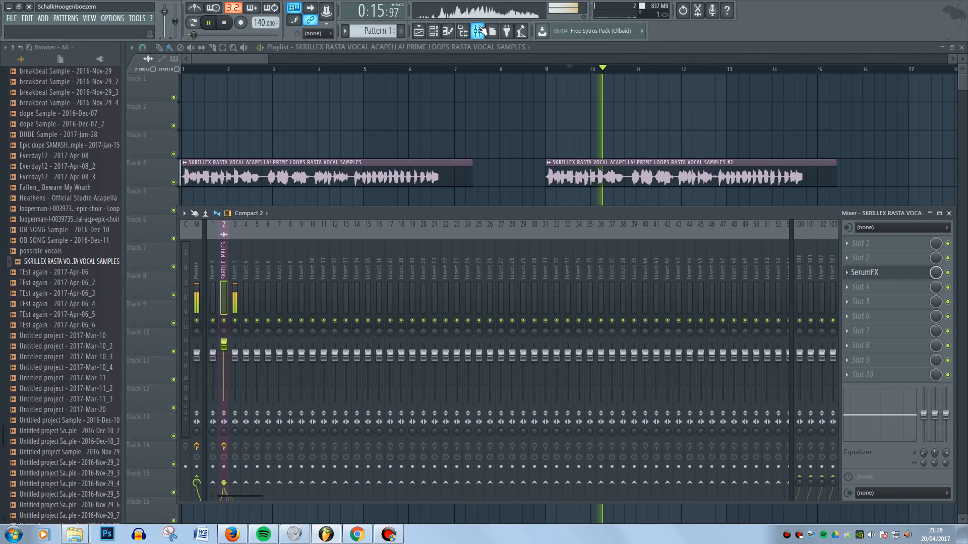
pyautogui.press('space')
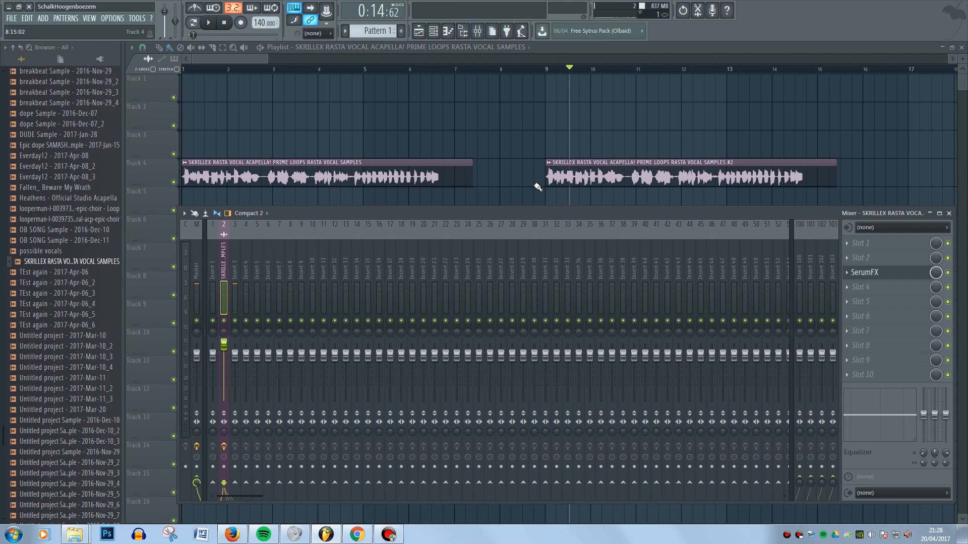
# Set the second vocal clip's time-stretching mode to e2 mono and play it briefly.
pyautogui.doubleClick(654, 180)
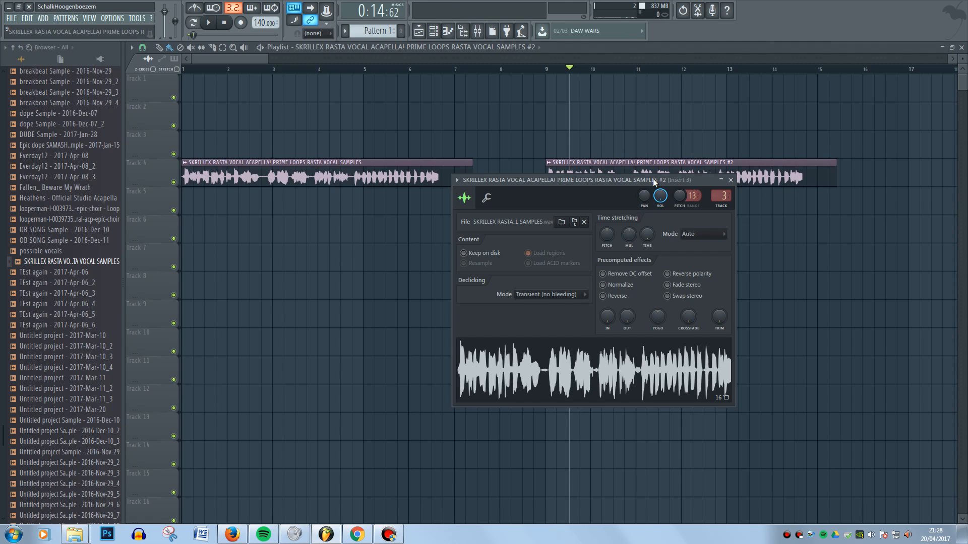
pyautogui.click(715, 234)
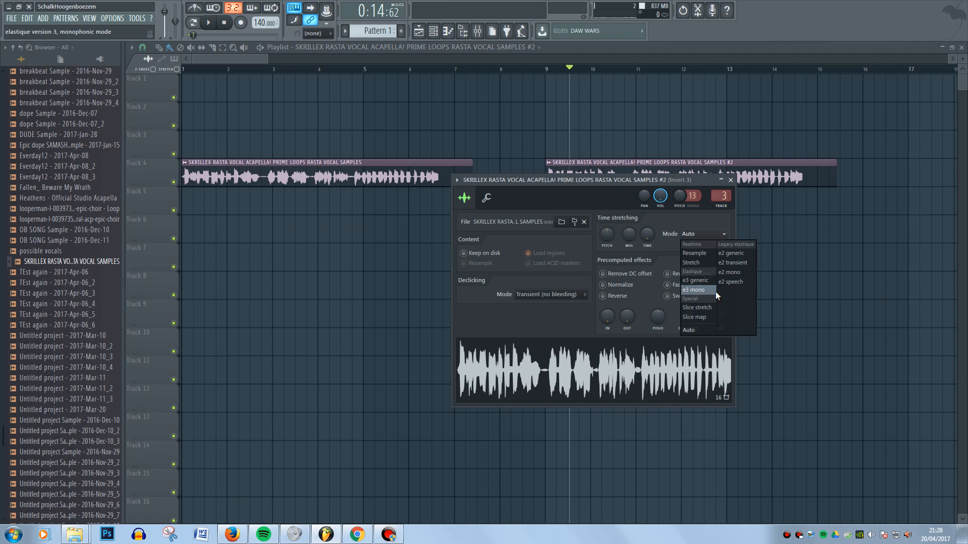
pyautogui.click(736, 273)
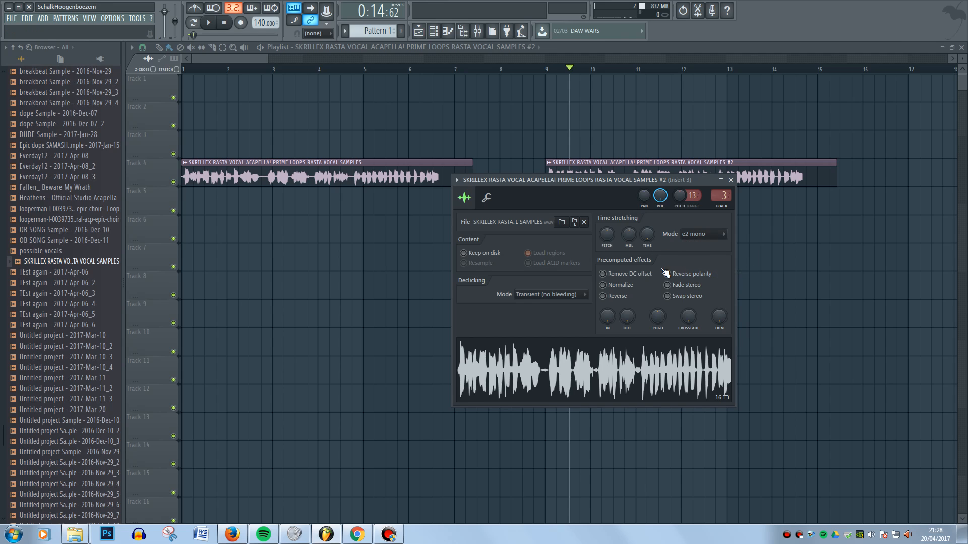
pyautogui.press('space')
pyautogui.press('space')
# Lower the second vocal clip's time-stretching pitch to -900 cents and audition the result.
pyautogui.moveTo(607, 234); pyautogui.dragTo(607, 237)
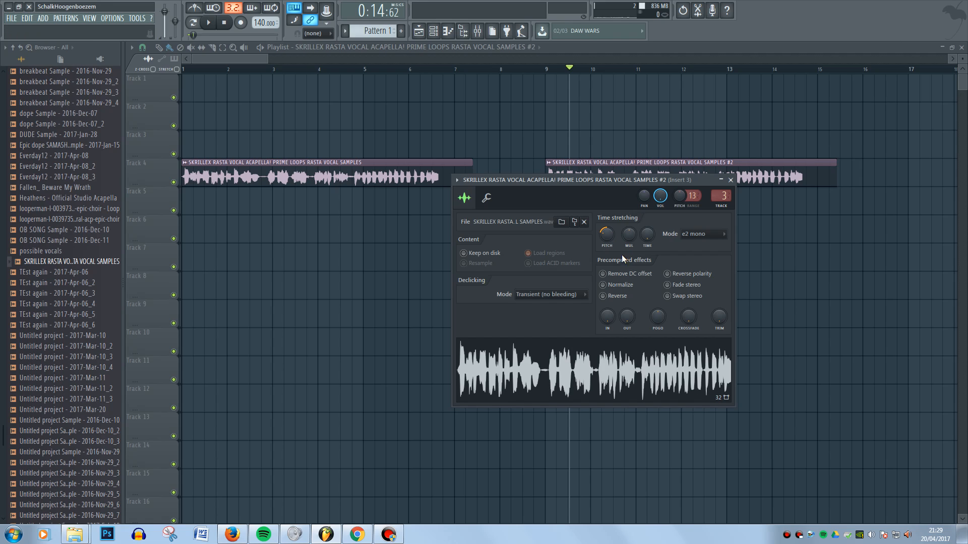
pyautogui.press('space')
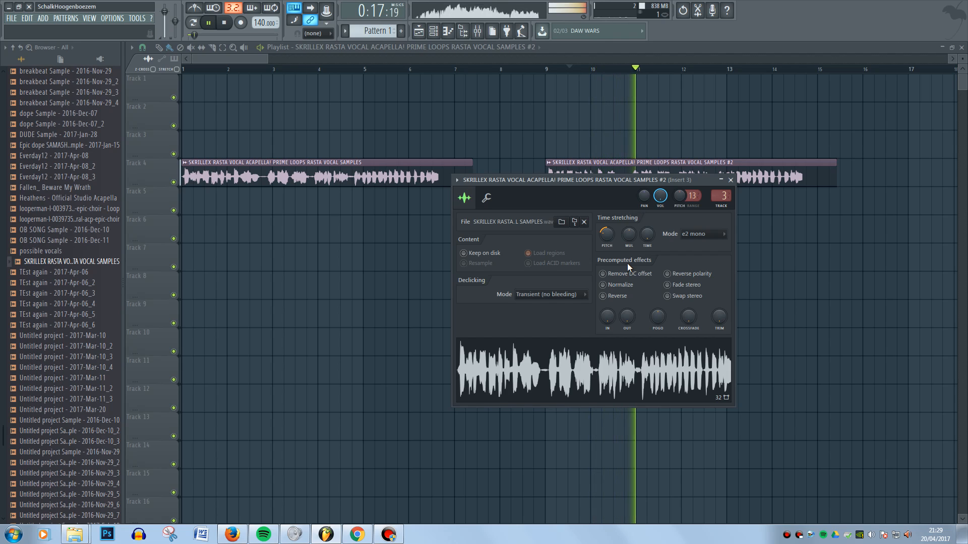
pyautogui.press('space')
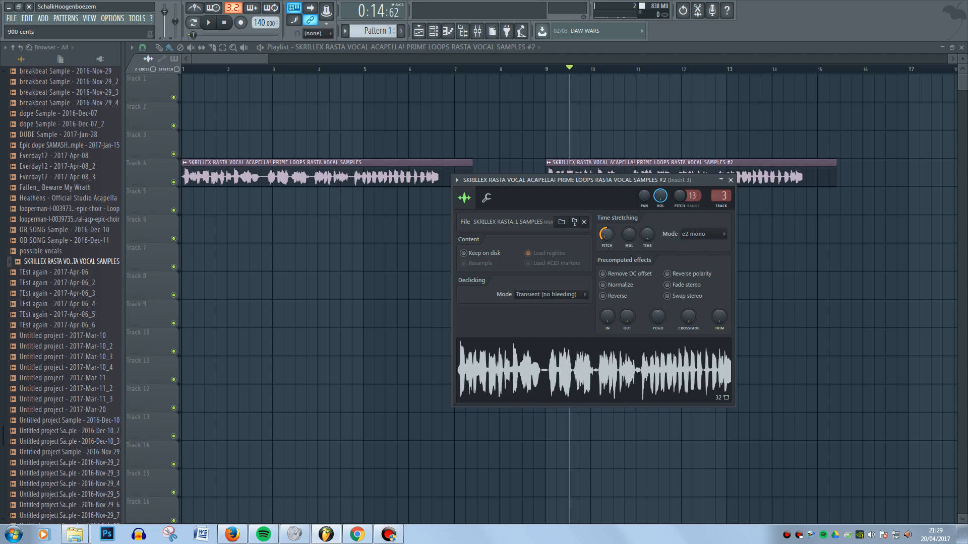
pyautogui.press('space')
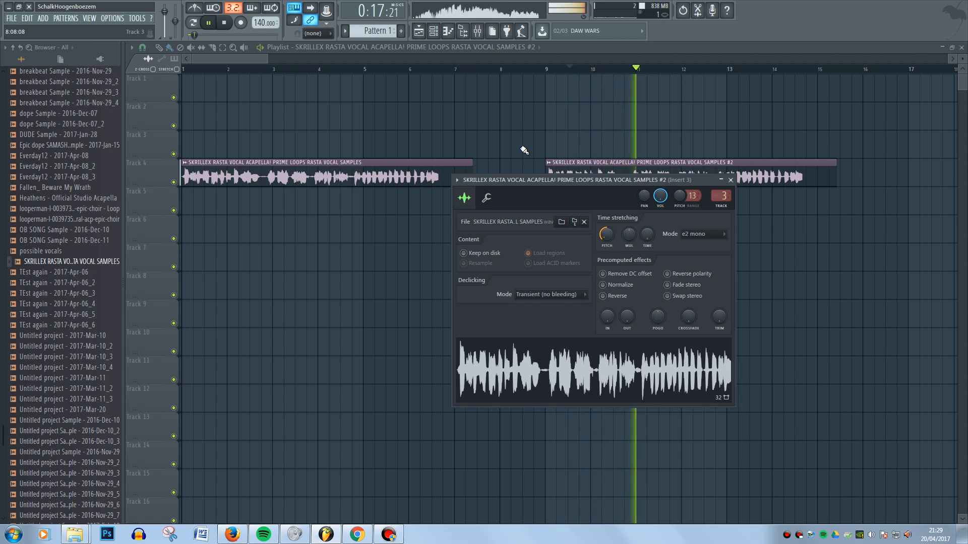
pyautogui.press('space')
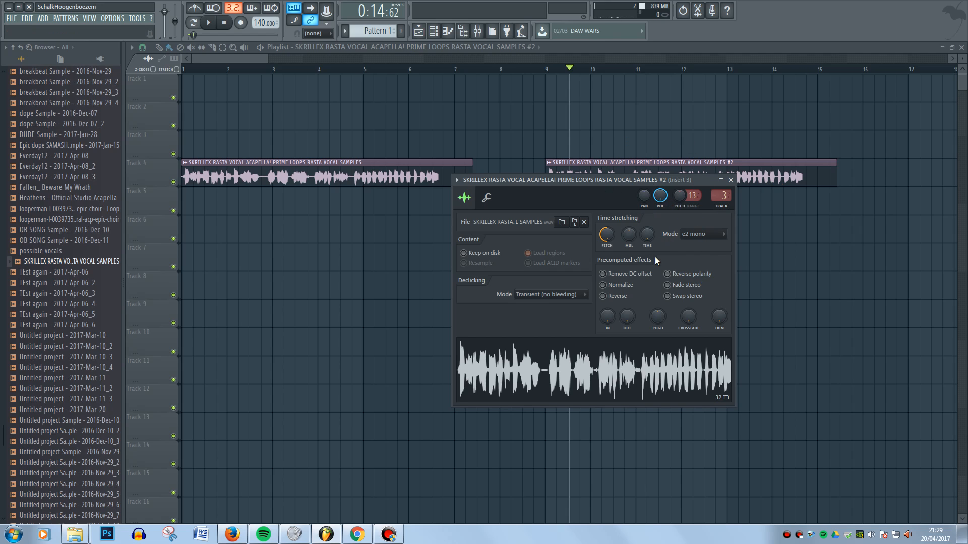
# Compare the pitched-down second vocal clip with the first clip by playing each, starting the first at about bar 4.
pyautogui.press('space')
pyautogui.press('space')
pyautogui.press('space')
pyautogui.press('space')
pyautogui.click(320, 74)
pyautogui.press('space')
pyautogui.press('space')
pyautogui.click(578, 76)
pyautogui.press('space')
pyautogui.press('space')
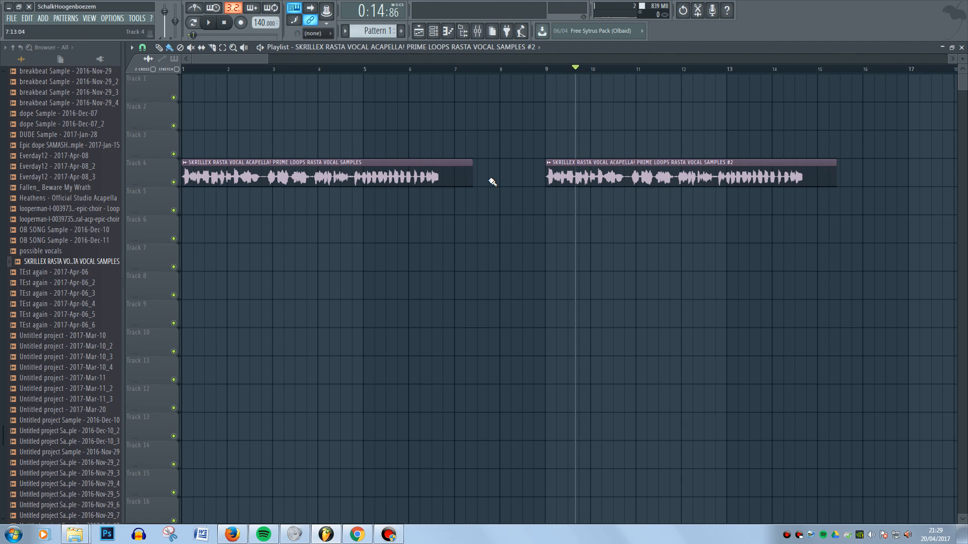
# Play the Skrillex Ragga Bomb reference clip from about bar 21.
pyautogui.scroll(-6, 493, 182)
pyautogui.scroll(4, 326, 147)
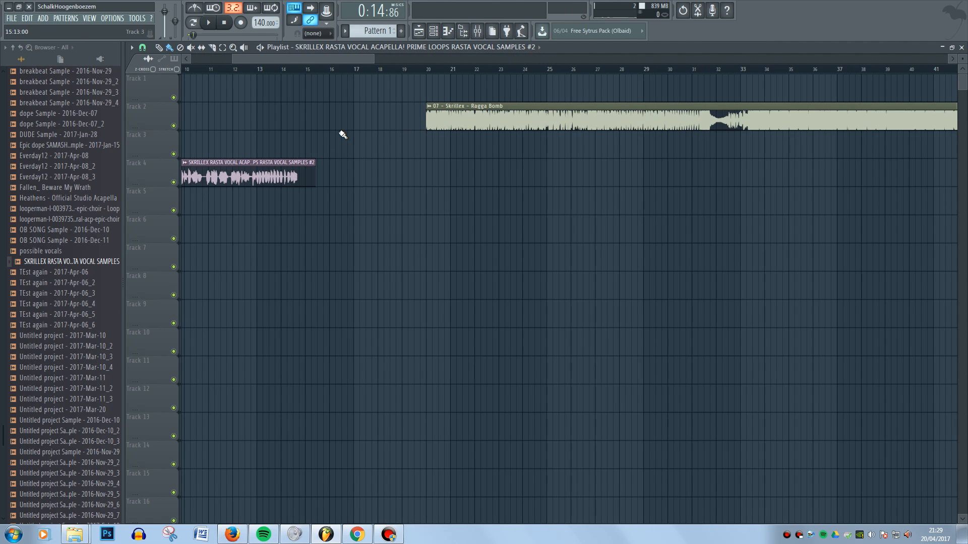
pyautogui.click(455, 73)
pyautogui.press('space')
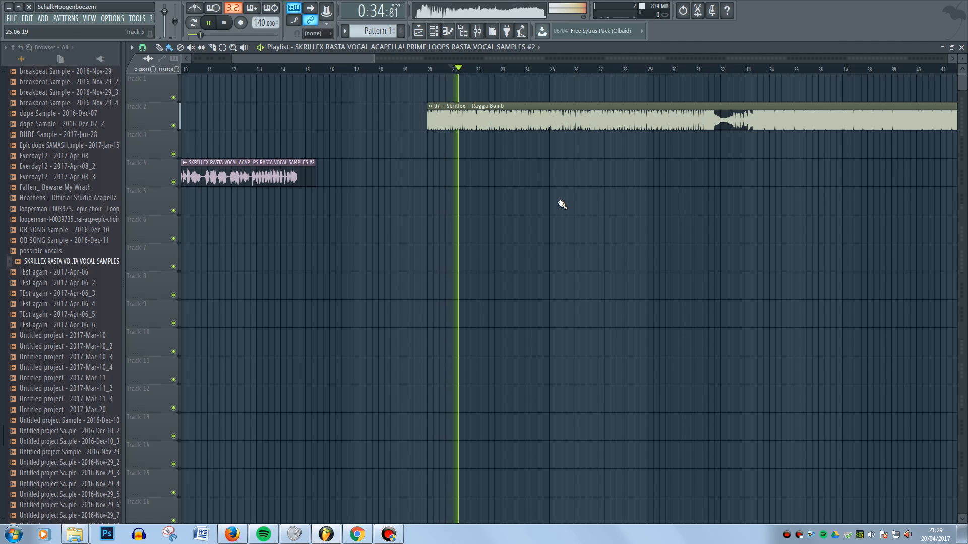
pyautogui.press('space')
# Place the playhead in the second vocal clip and examine the SerumFX distortion and reverb on the first vocal's mixer track.
pyautogui.scroll(-1, 280, 188)
pyautogui.scroll(-5, 260, 186)
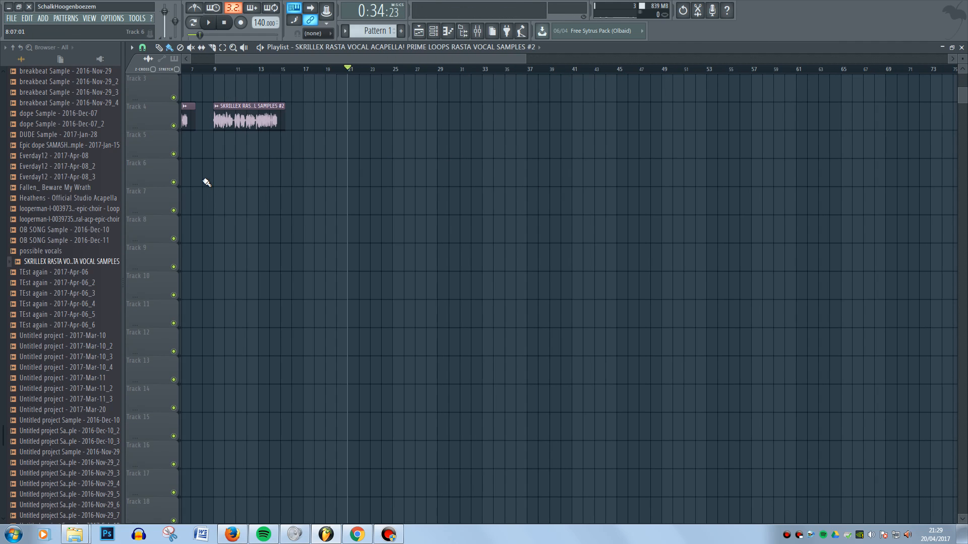
pyautogui.scroll(7, 194, 168)
pyautogui.moveTo(263, 59); pyautogui.dragTo(233, 61)
pyautogui.scroll(1, 338, 201)
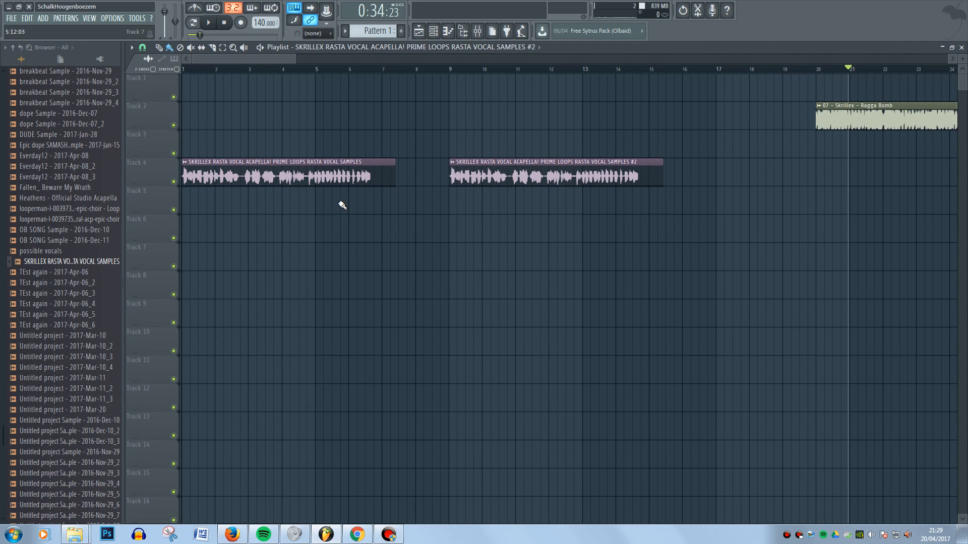
pyautogui.click(466, 69)
pyautogui.click(477, 32)
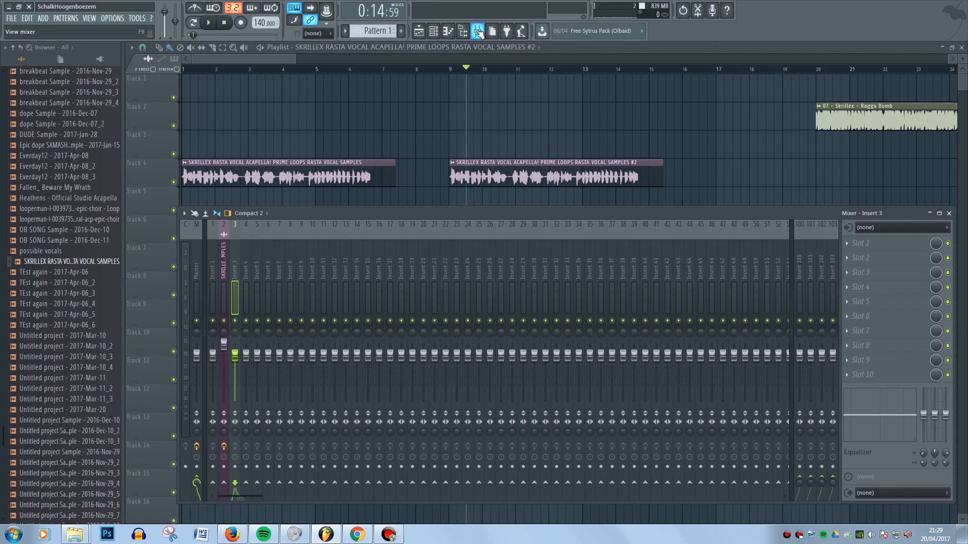
pyautogui.click(225, 254)
pyautogui.click(885, 273)
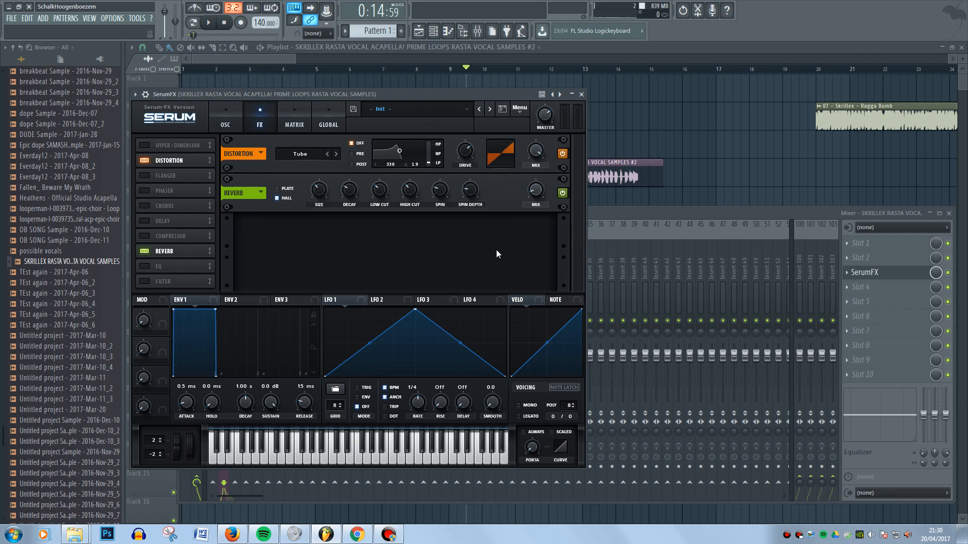
# Play the Ragga Bomb reference from between bars 21 and 22, and return the playhead to the second vocal clip near bar 10.
pyautogui.click(872, 72)
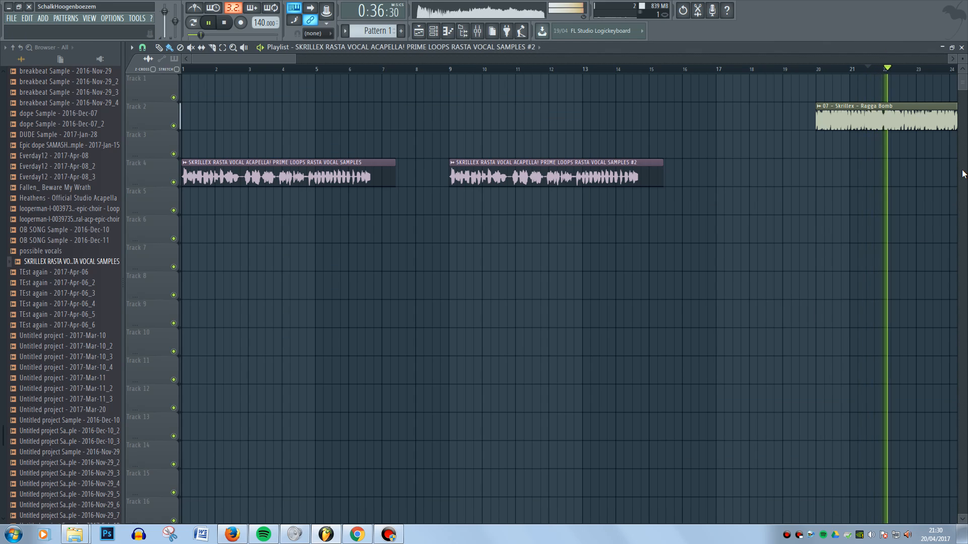
pyautogui.press('space')
pyautogui.click(482, 71)
pyautogui.press('space')
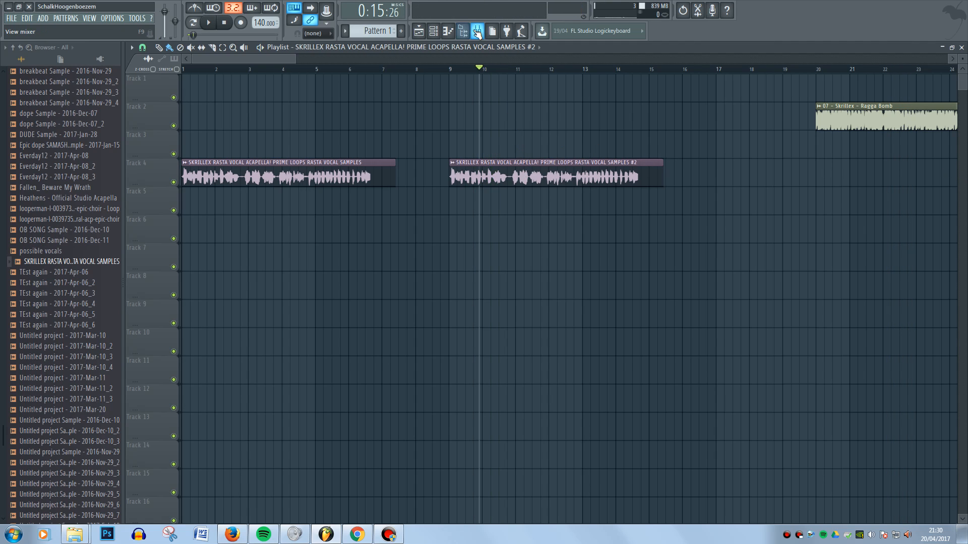
# Load SerumFX into slot 3 of mixer Insert 3, the second vocal clip's track.
pyautogui.click(477, 31)
pyautogui.doubleClick(493, 168)
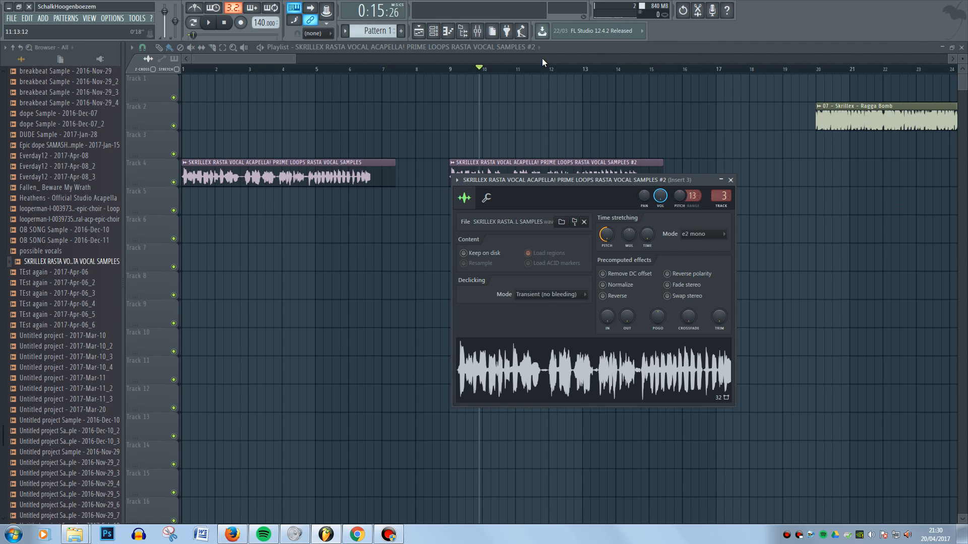
pyautogui.click(484, 33)
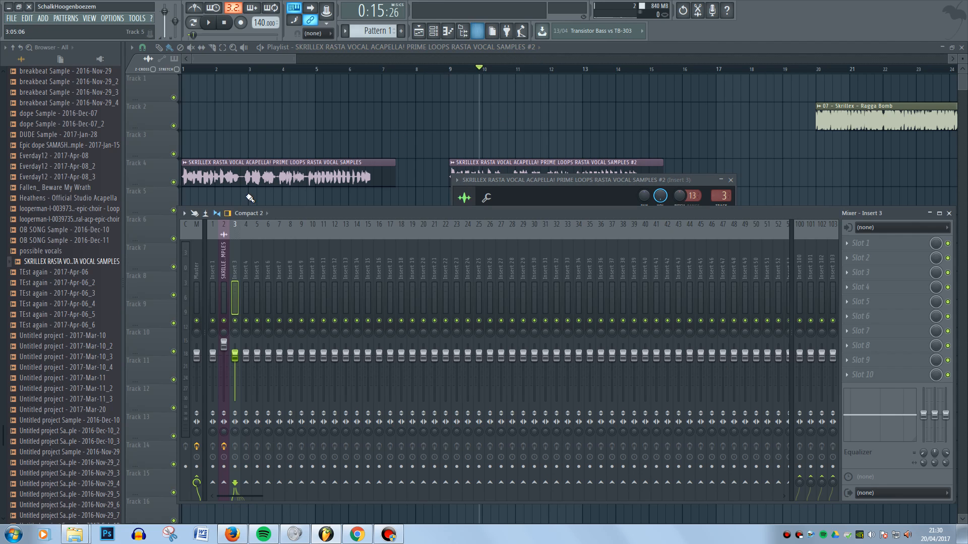
pyautogui.click(857, 276)
pyautogui.click(861, 311)
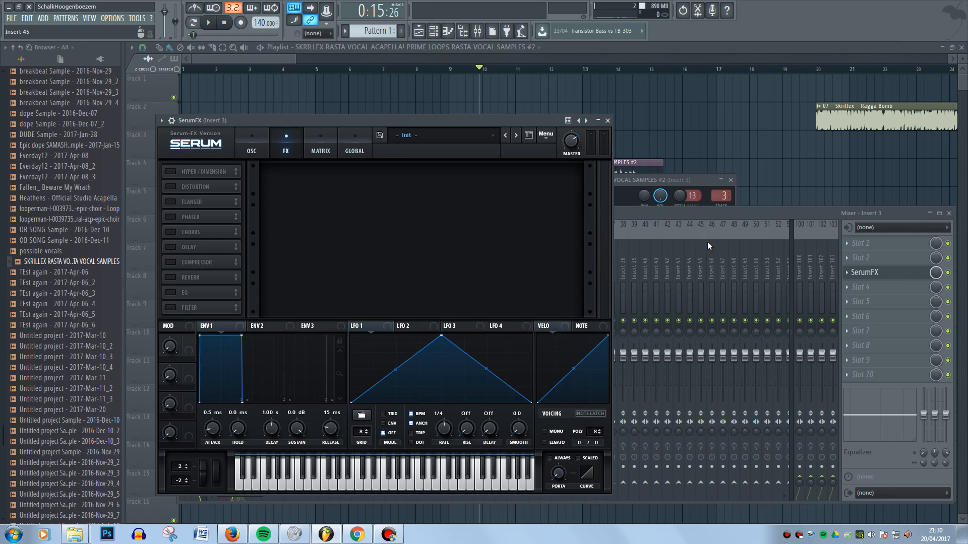
# Enable Tube distortion in SerumFX, adjust its drive to a moderate level and play the second vocal.
pyautogui.click(170, 187)
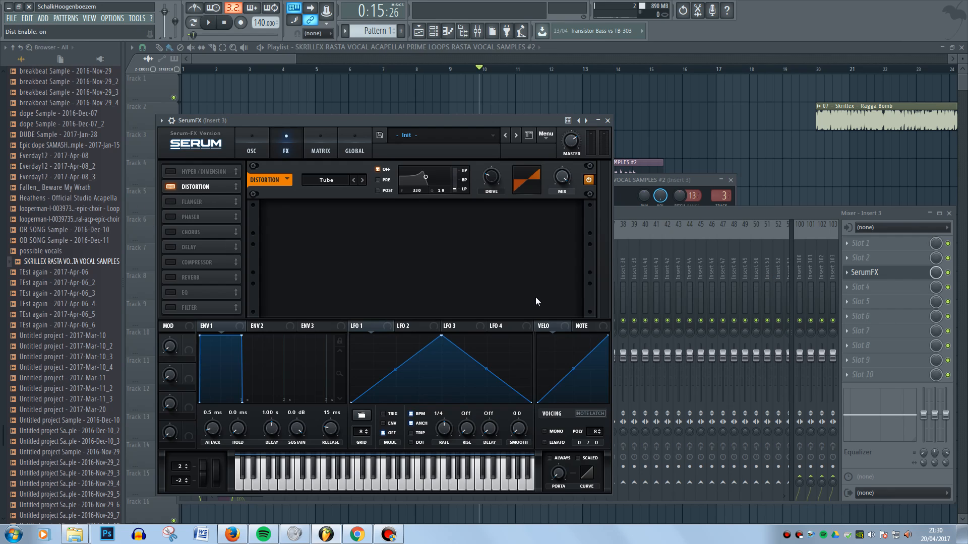
pyautogui.moveTo(494, 181); pyautogui.dragTo(511, 136)
pyautogui.press('space')
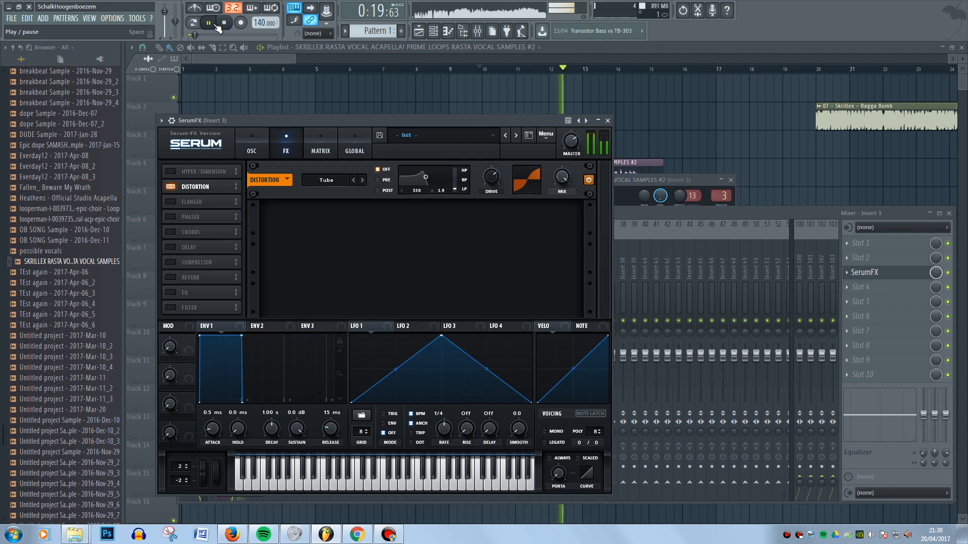
pyautogui.press('space')
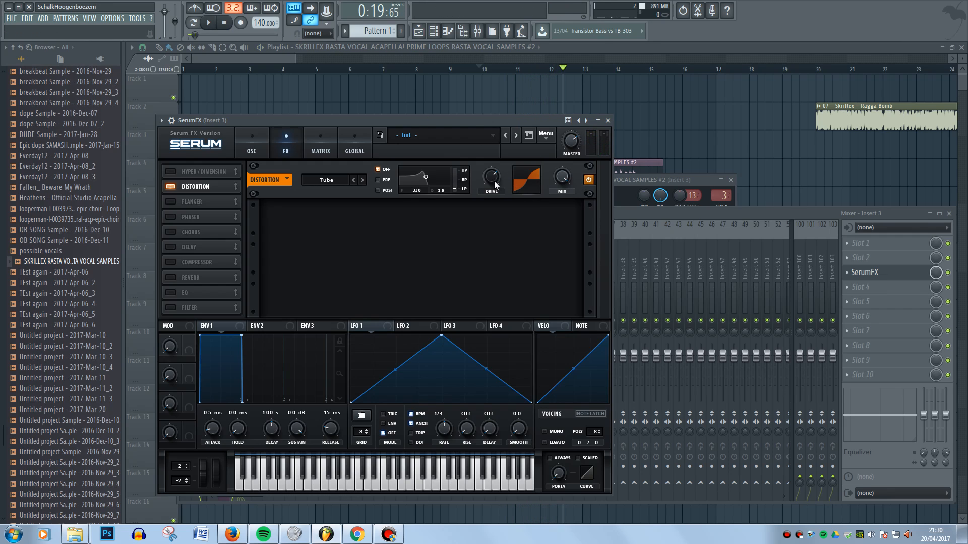
# Try an extreme distortion drive that squares off the curve and play the second vocal.
pyautogui.moveTo(489, 180); pyautogui.dragTo(513, 262)
pyautogui.click(211, 23)
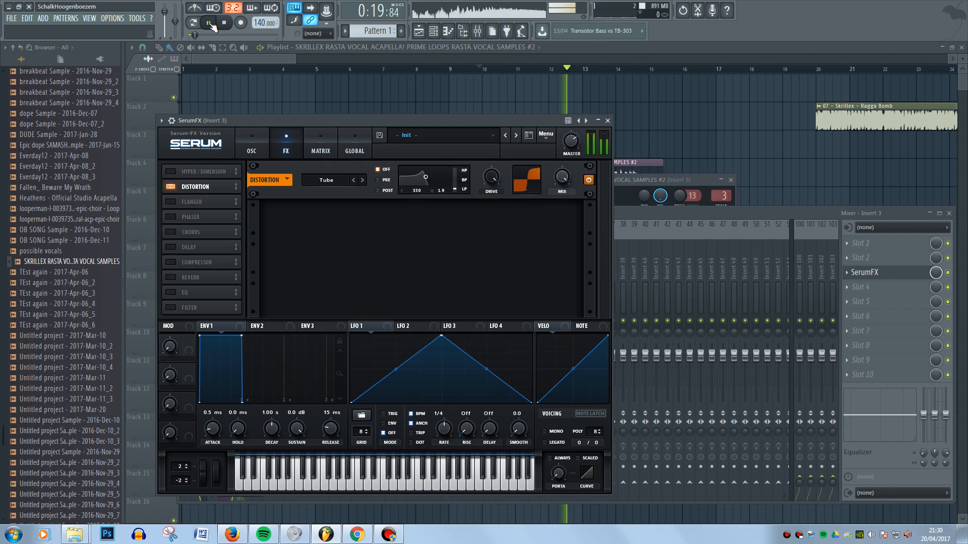
pyautogui.press('space')
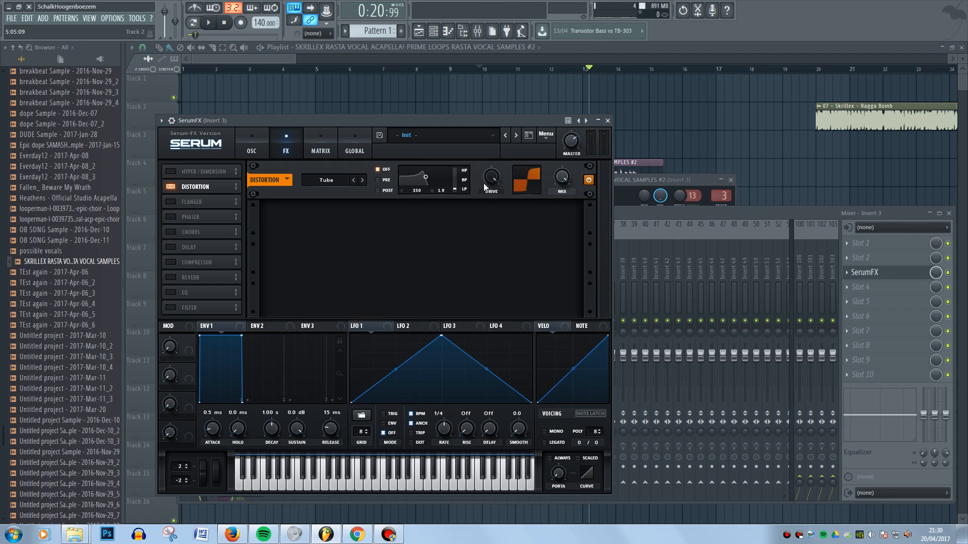
# Bring the distortion drive back to a moderate amount and play the second vocal again.
pyautogui.moveTo(484, 186); pyautogui.dragTo(491, 236)
pyautogui.click(213, 24)
pyautogui.press('space')
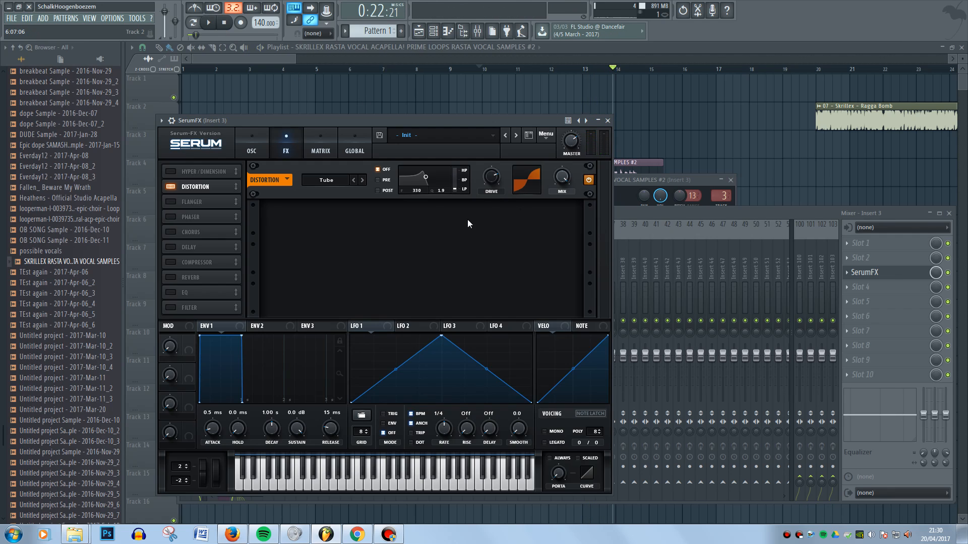
# Enable Hall reverb in SerumFX with a 10% mix and 2.0 s decay, and start playback.
pyautogui.click(171, 278)
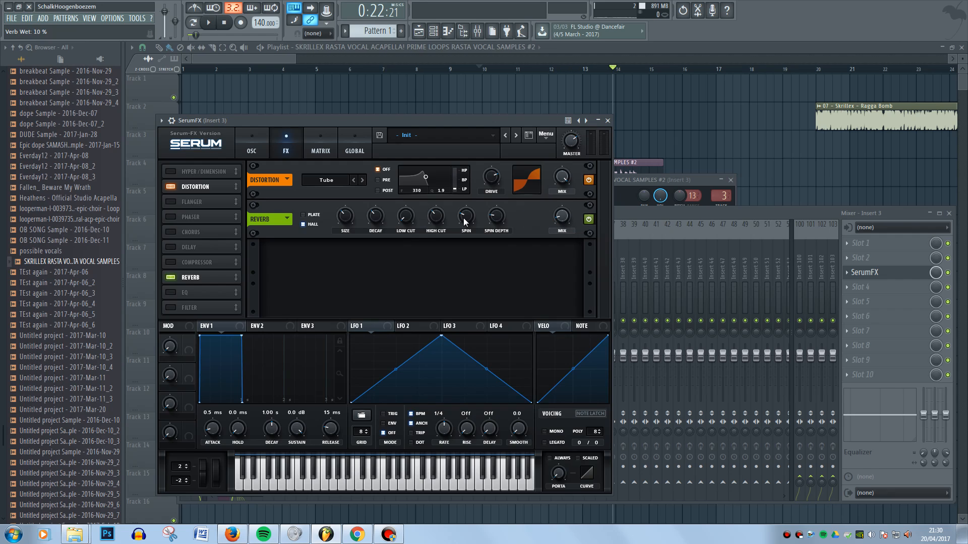
pyautogui.moveTo(370, 218); pyautogui.dragTo(386, 257)
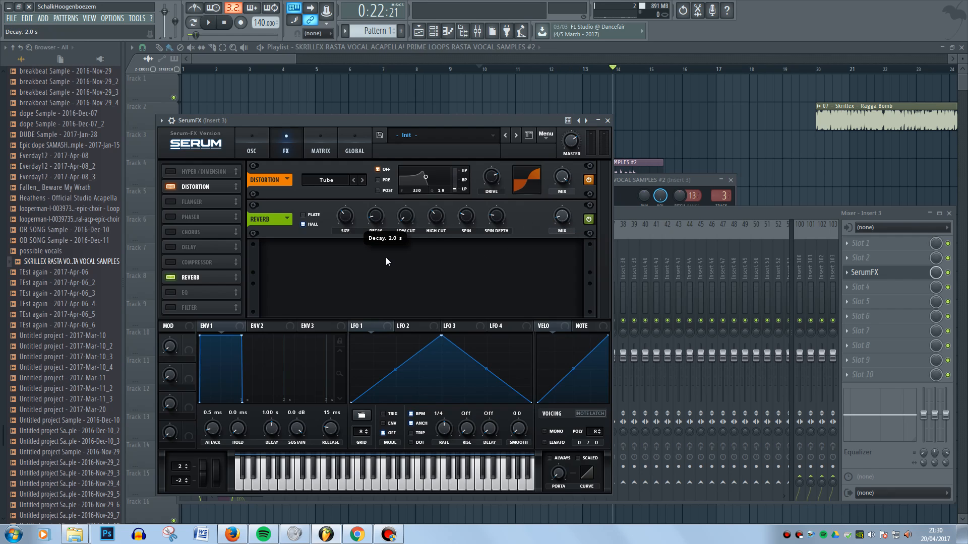
pyautogui.click(212, 25)
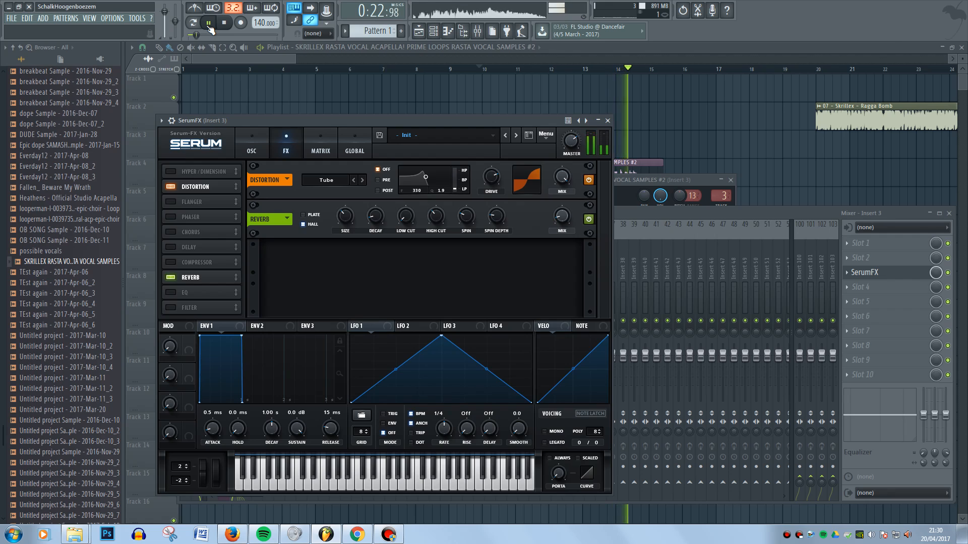
# Play the processed second vocal clip from between bars 10 and 11 and the first clip from about bar 3 for comparison.
pyautogui.click(556, 69)
pyautogui.click(492, 71)
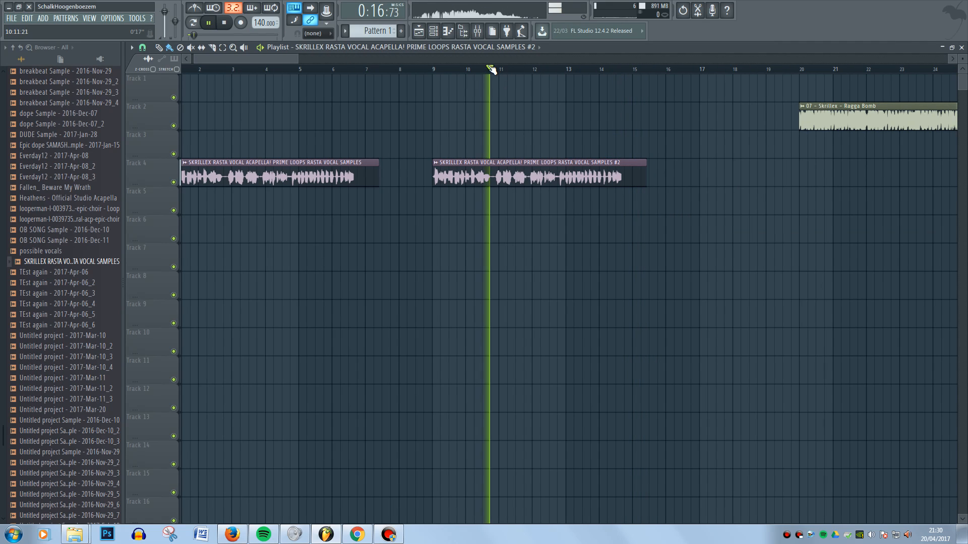
pyautogui.press('space')
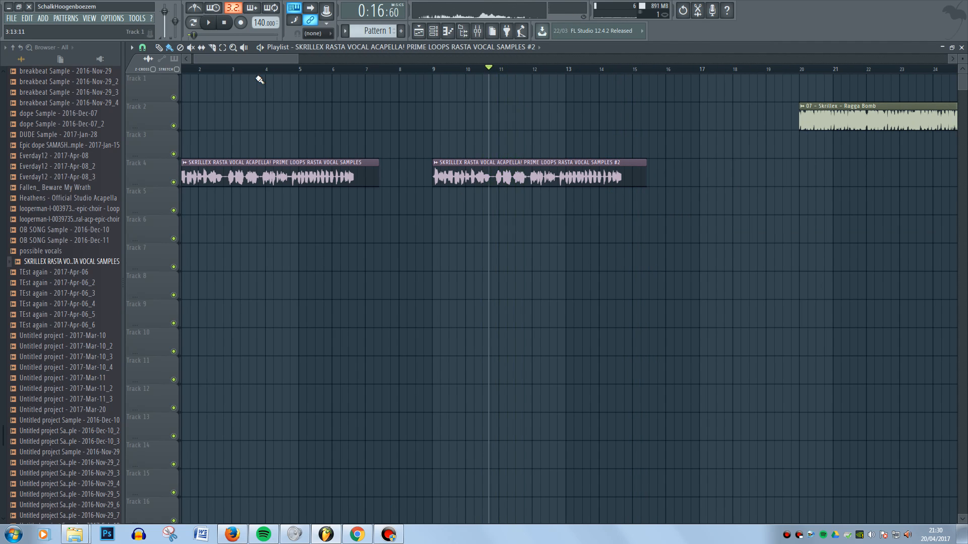
pyautogui.click(233, 72)
pyautogui.press('space')
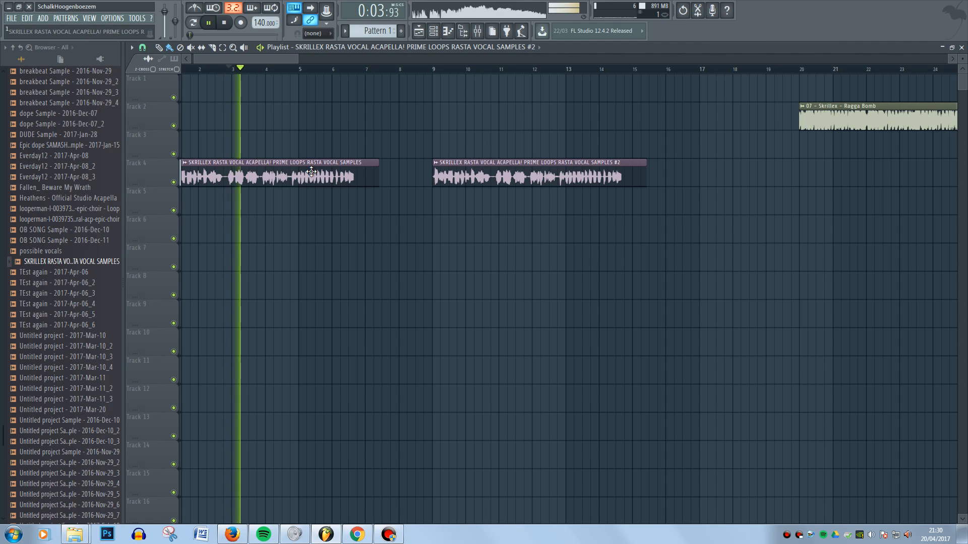
# Stop playback, add Fruity Limiter to effect slot 6 of Insert 3, and raise its gain.
pyautogui.press('space')
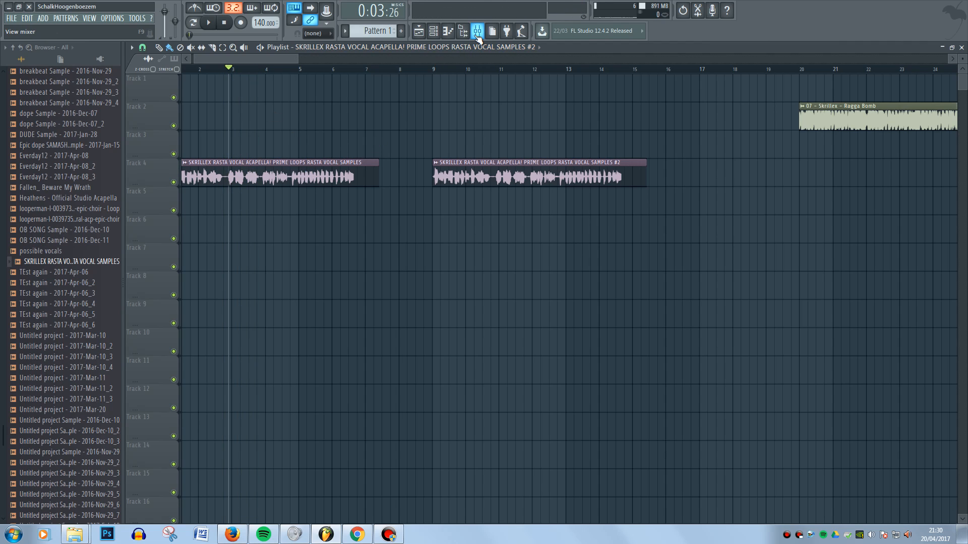
pyautogui.click(477, 31)
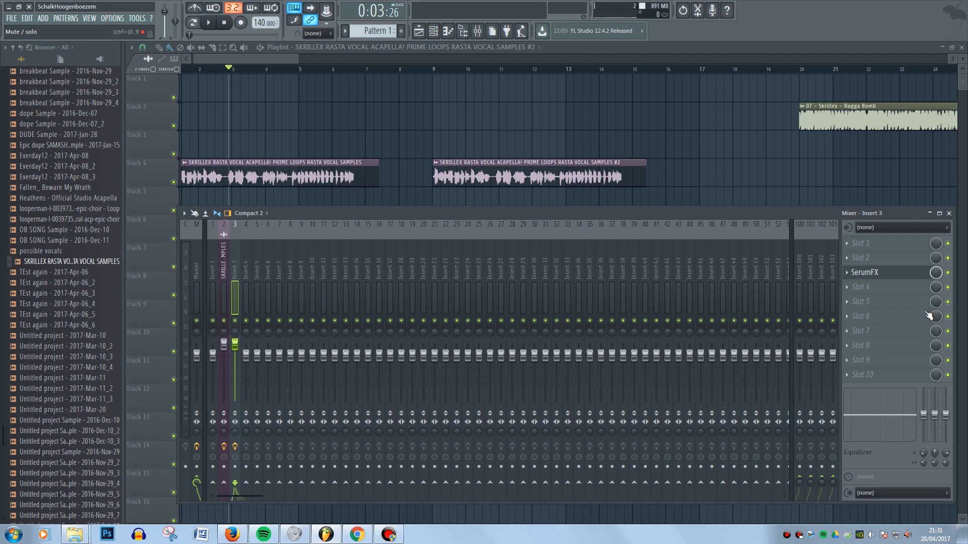
pyautogui.click(861, 320)
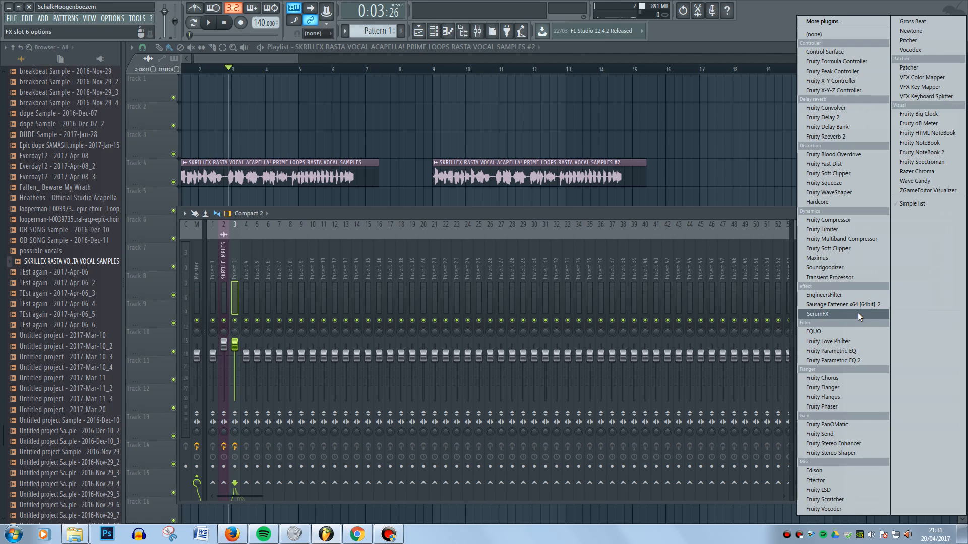
pyautogui.click(858, 231)
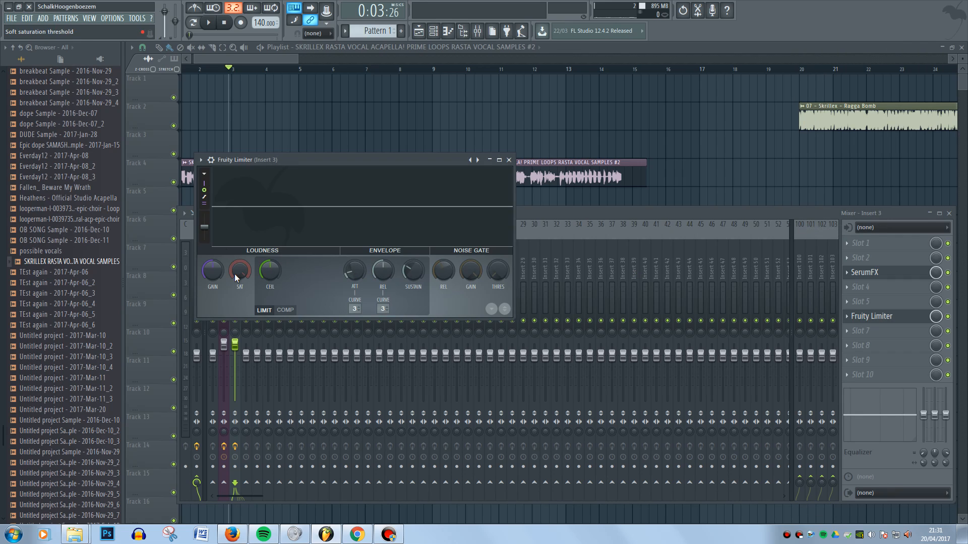
pyautogui.moveTo(207, 274); pyautogui.dragTo(206, 254)
# Play the first vocal clip from about bar 3 and the limited second clip from about bar 11.
pyautogui.press('space')
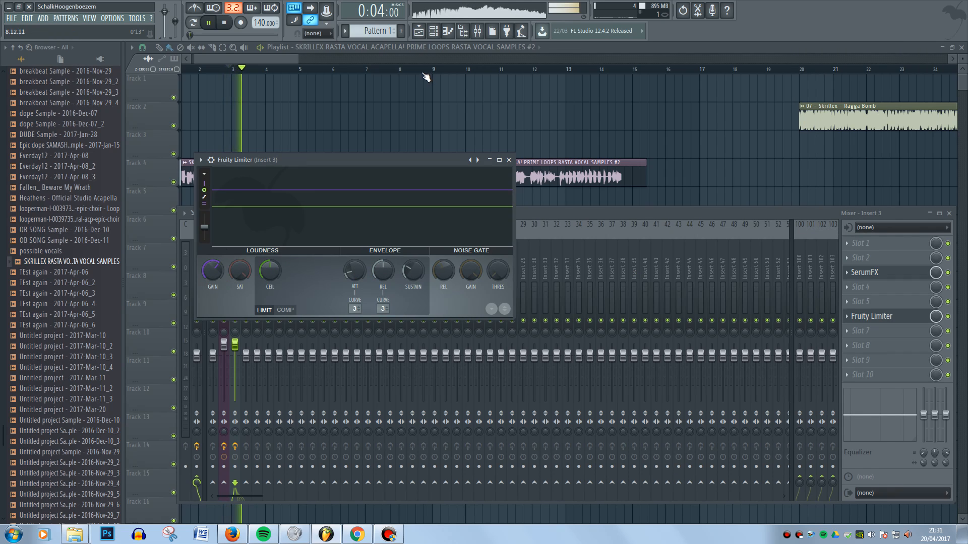
pyautogui.press('space')
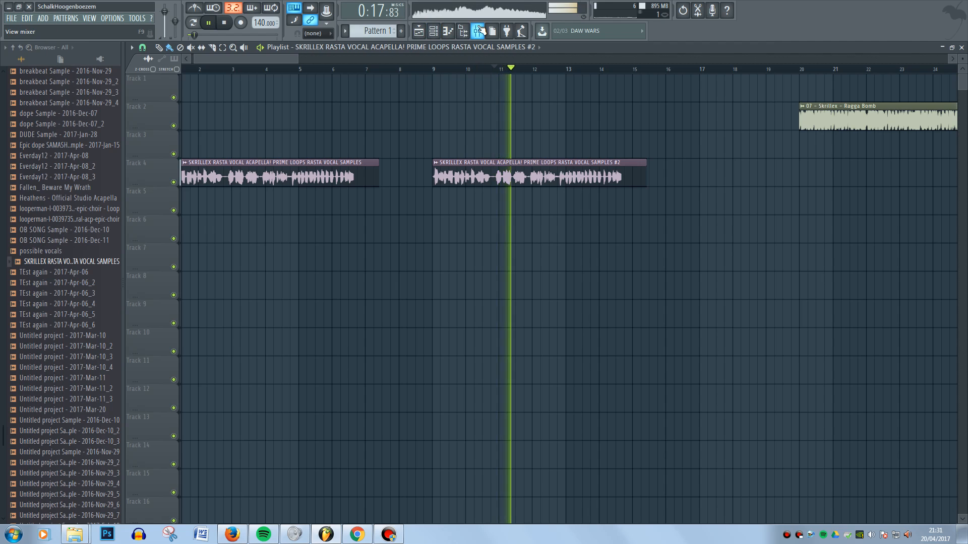
pyautogui.press('F9')
pyautogui.press('space')
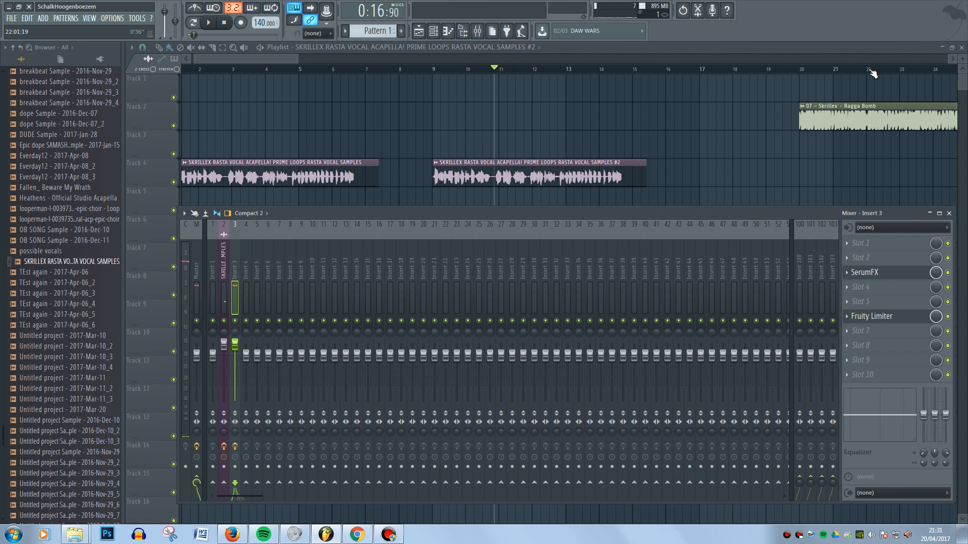
# Compare the second vocal from about bar 9 with the Skrillex - Ragga Bomb clip from about bar 21 by playing both.
pyautogui.click(847, 69)
pyautogui.press('space')
pyautogui.press('space')
pyautogui.click(448, 69)
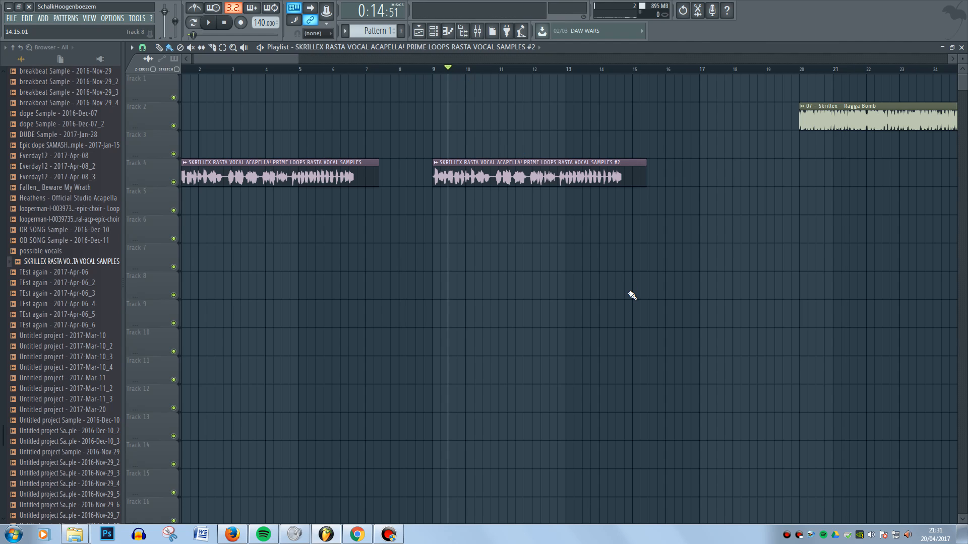
pyautogui.press('space')
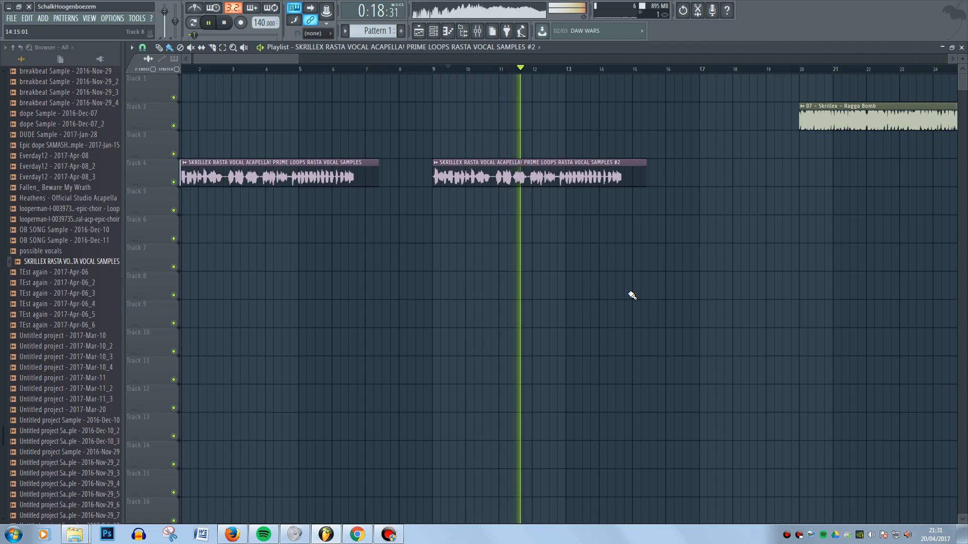
pyautogui.press('space')
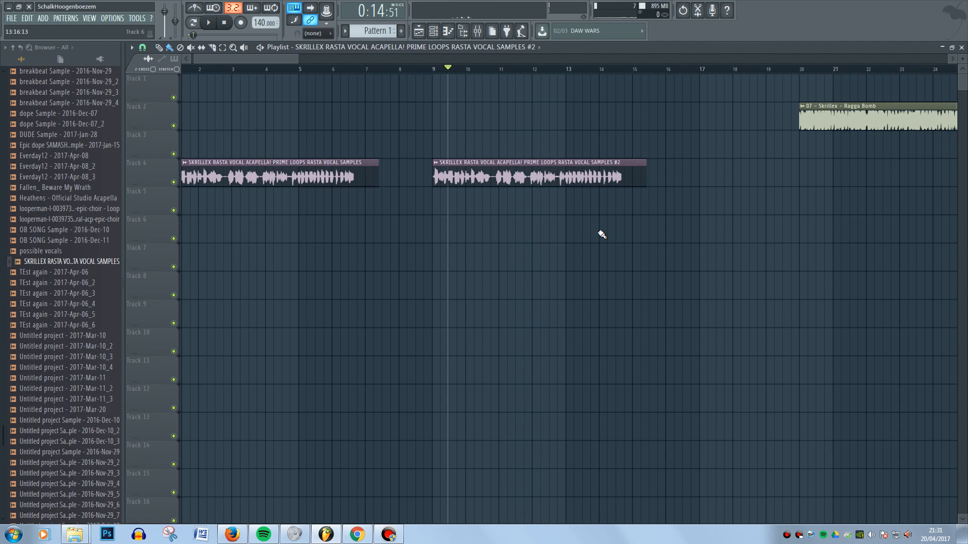
pyautogui.click(848, 70)
pyautogui.press('space')
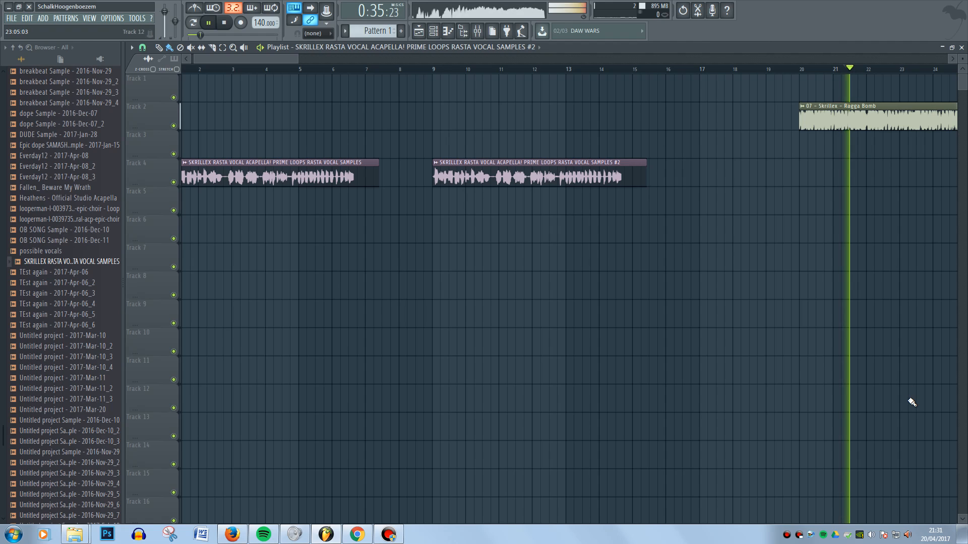
pyautogui.press('space')
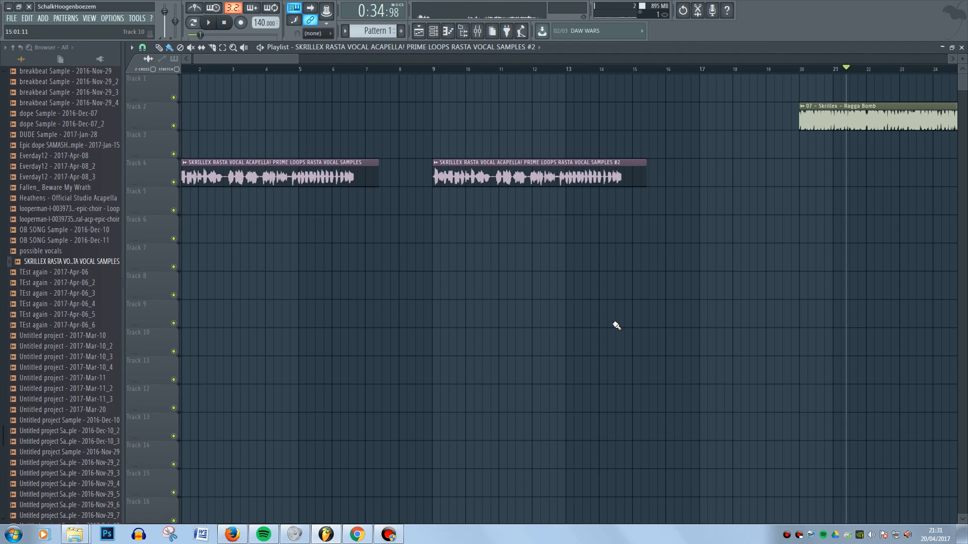
# Set the second vocal's time-stretching mode to Auto and lower its time-stretching pitch.
pyautogui.doubleClick(537, 176)
pyautogui.rightClick(603, 234)
pyautogui.click(630, 241)
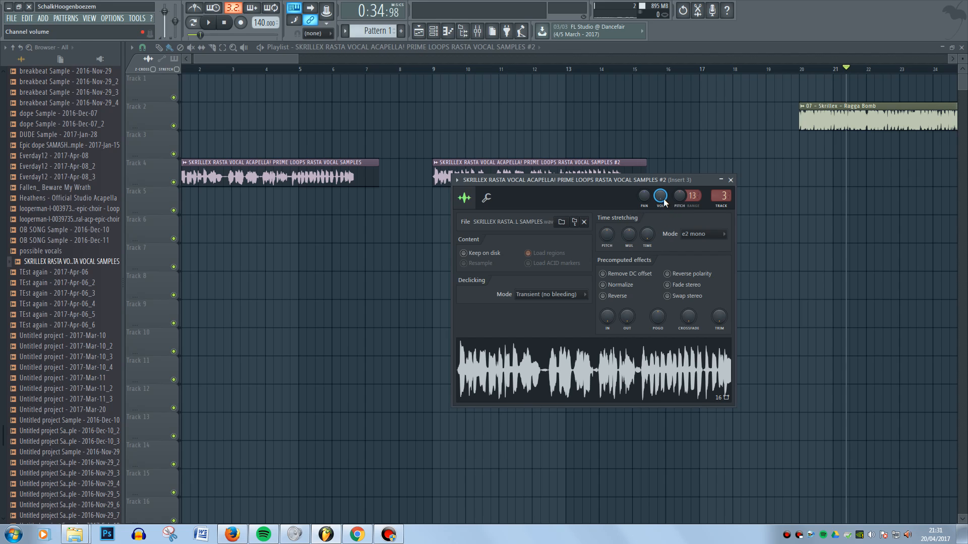
pyautogui.rightClick(663, 199)
pyautogui.click(633, 219)
pyautogui.click(722, 235)
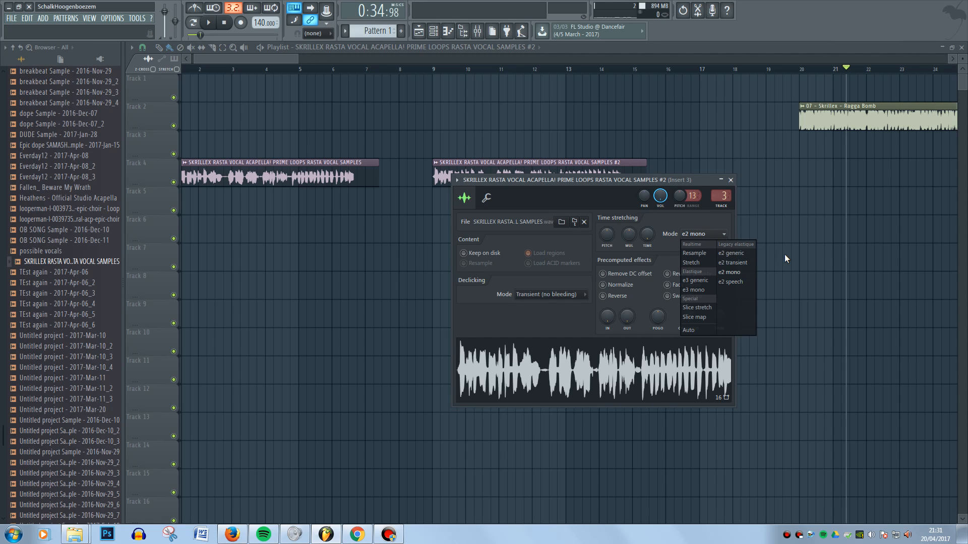
pyautogui.click(701, 256)
pyautogui.moveTo(607, 234); pyautogui.dragTo(607, 247)
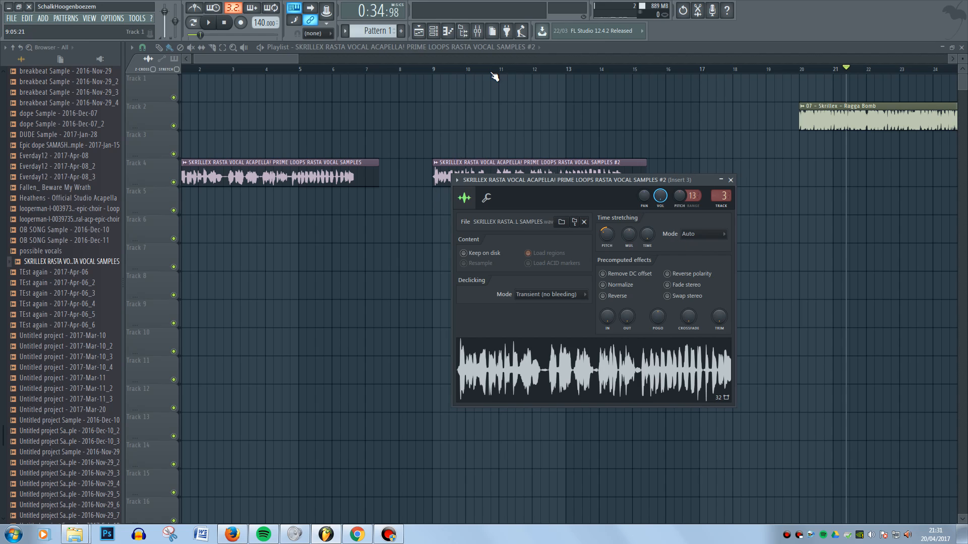
# Play the re-pitched second vocal clip from about bar 9, and stop playback.
pyautogui.click(444, 71)
pyautogui.press('space')
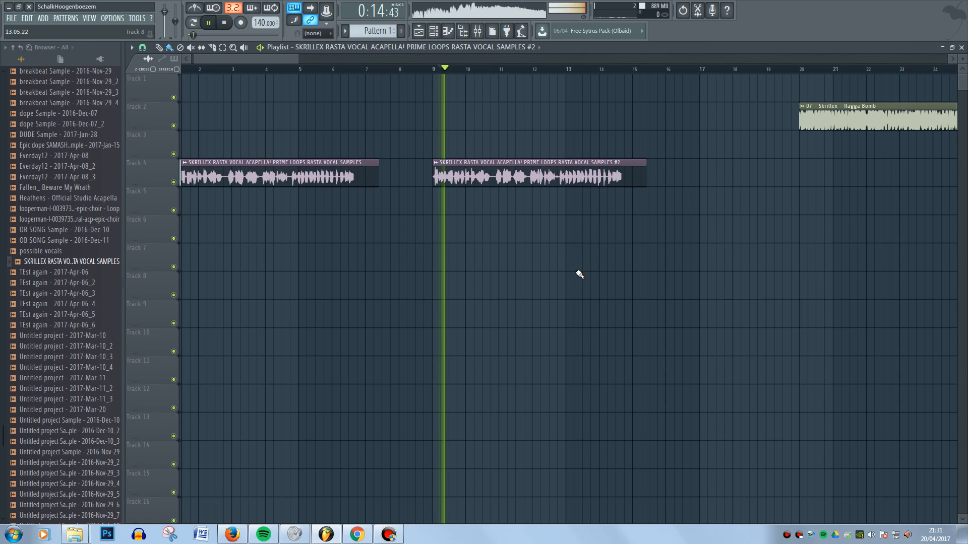
pyautogui.press('space')
pyautogui.click(477, 31)
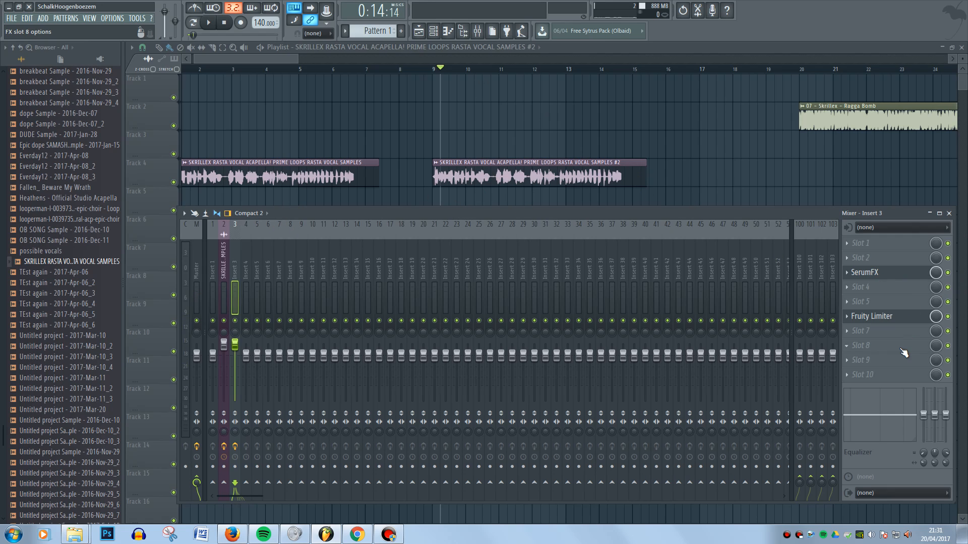
pyautogui.click(388, 533)
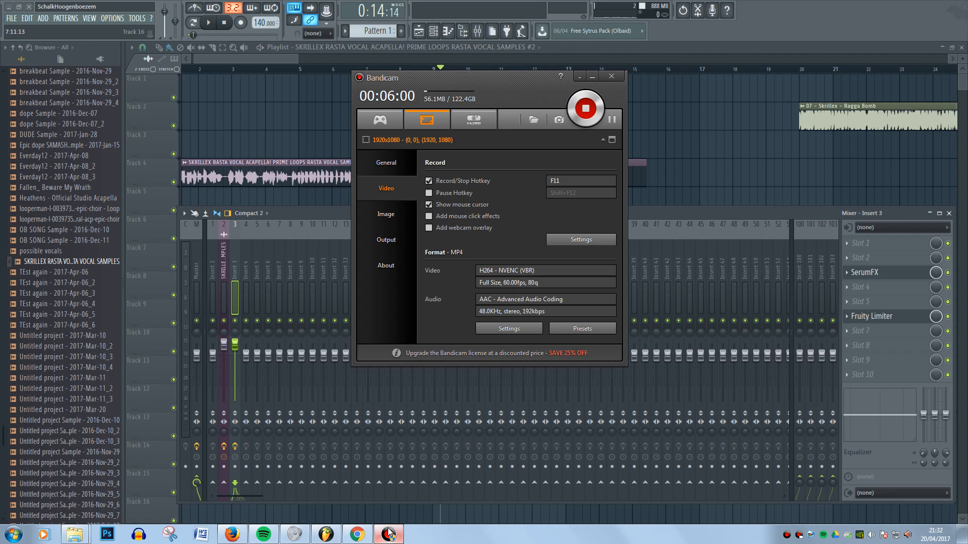
pyautogui.click(389, 534)
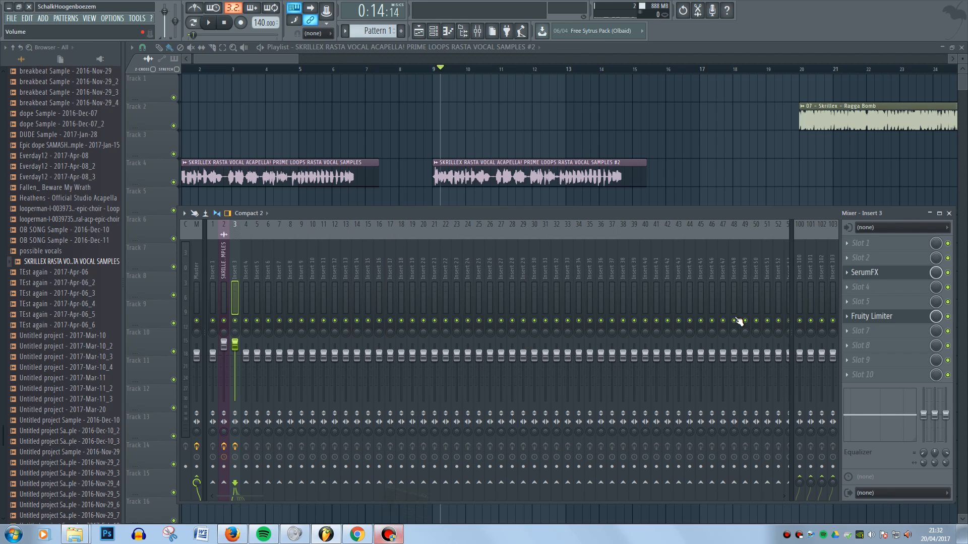
pyautogui.doubleClick(580, 179)
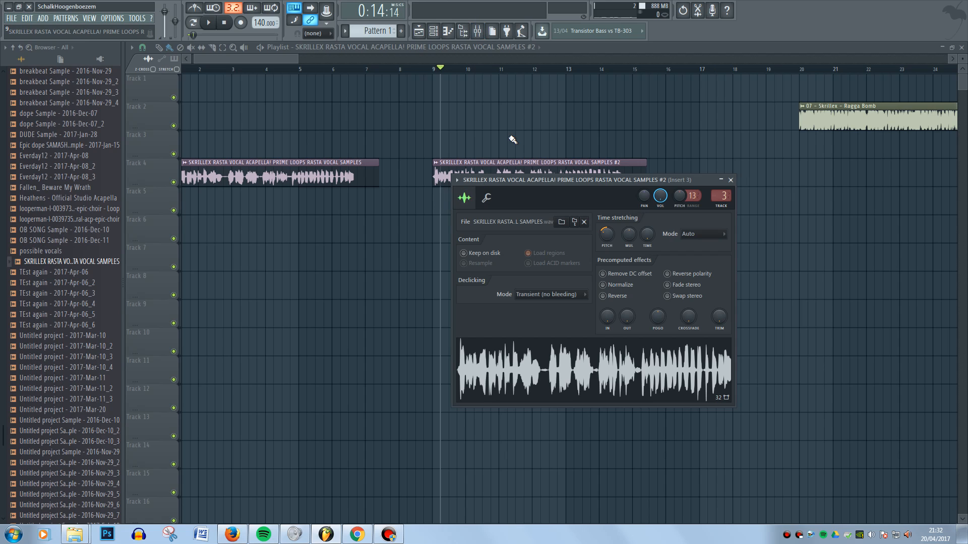
# Place the playhead at the start of the second vocal clip at bar 9 and add Edison to slot 7 of Insert 3.
pyautogui.click(432, 71)
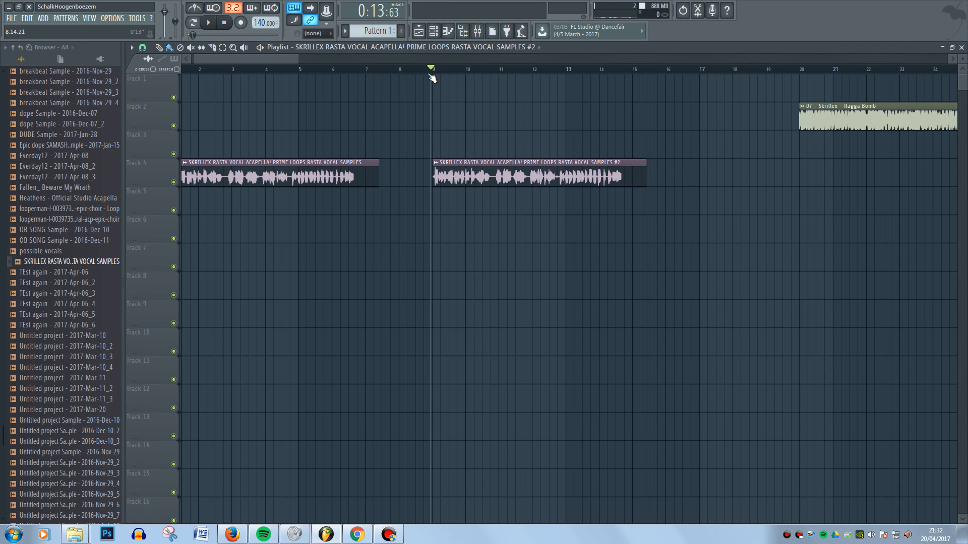
pyautogui.scroll(5, 434, 73)
pyautogui.click(456, 74)
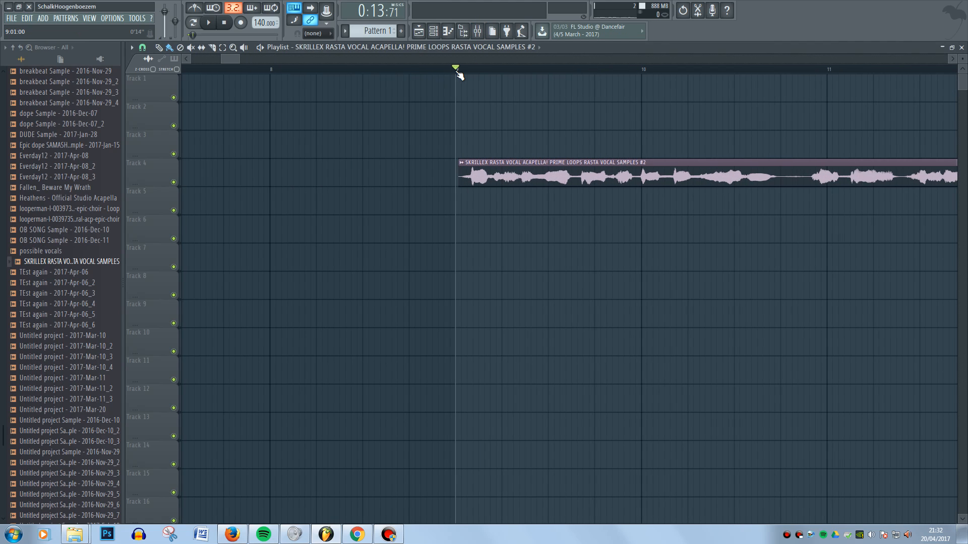
pyautogui.click(485, 38)
pyautogui.click(881, 341)
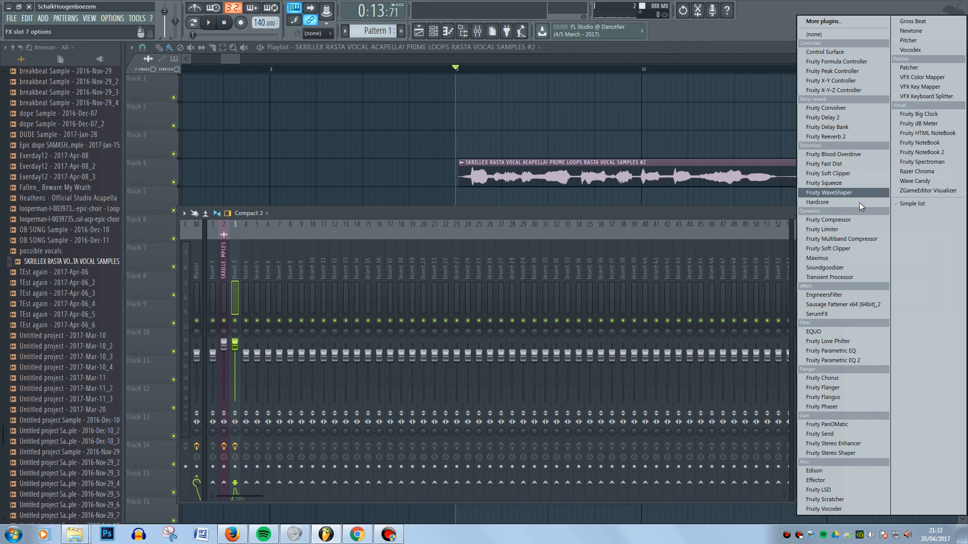
pyautogui.click(840, 470)
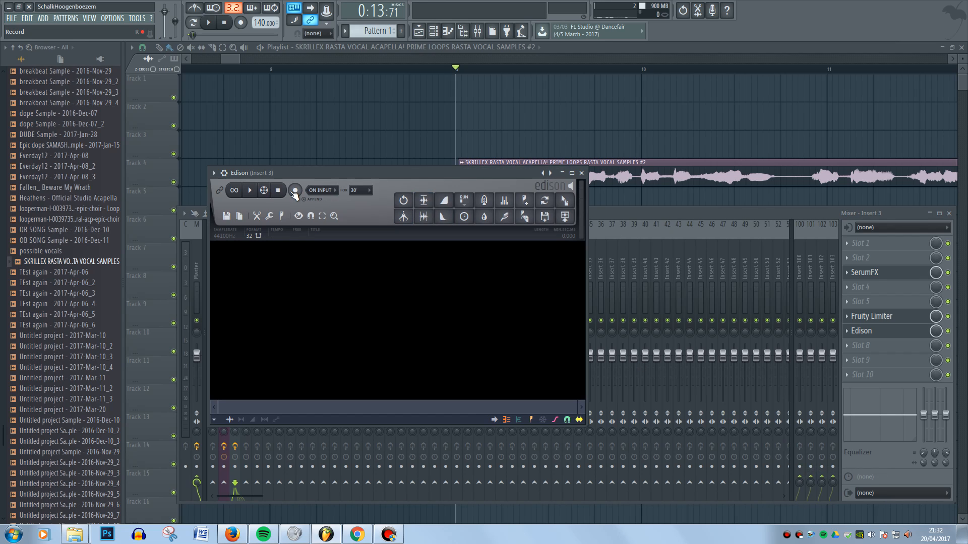
# Record the playing second vocal clip into Edison from bar 9, with SerumFX still active.
pyautogui.click(295, 191)
pyautogui.press('space')
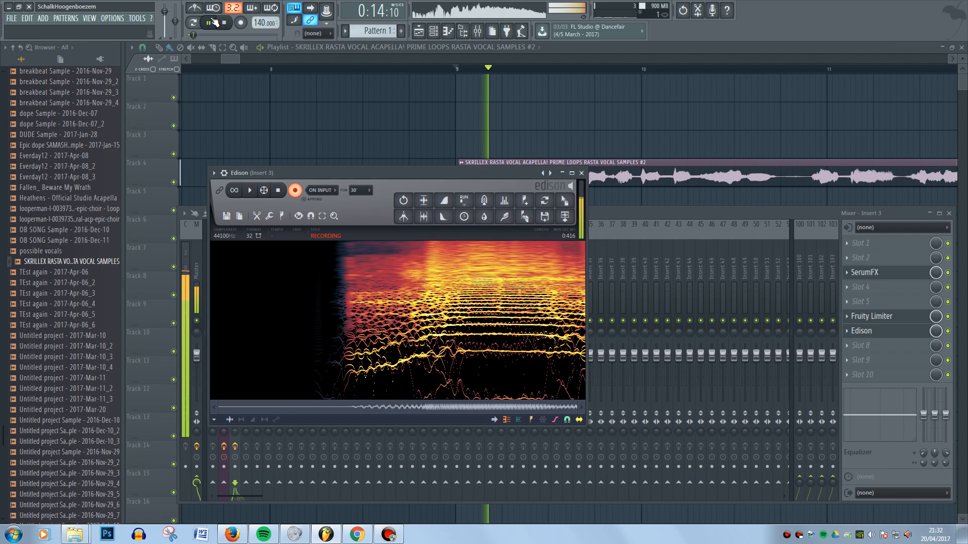
pyautogui.moveTo(239, 59); pyautogui.dragTo(325, 73)
pyautogui.press('space')
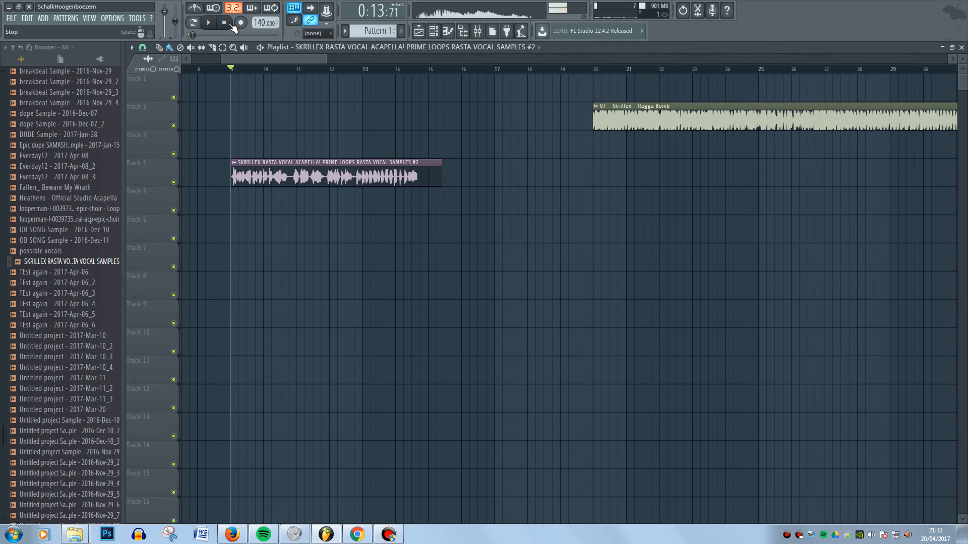
# Reopen SerumFX and Edison on Insert 3 and delete the recorded take from Edison.
pyautogui.click(477, 31)
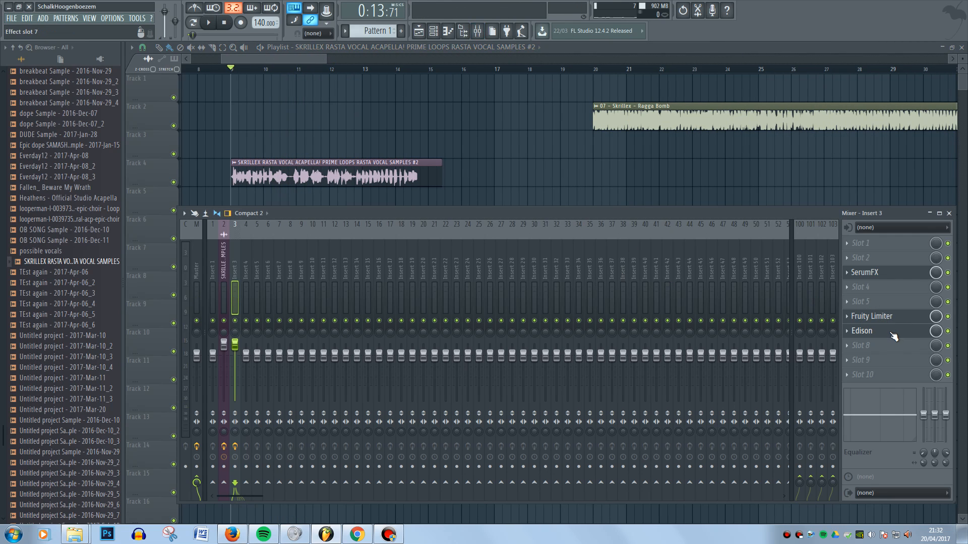
pyautogui.click(864, 273)
pyautogui.click(909, 334)
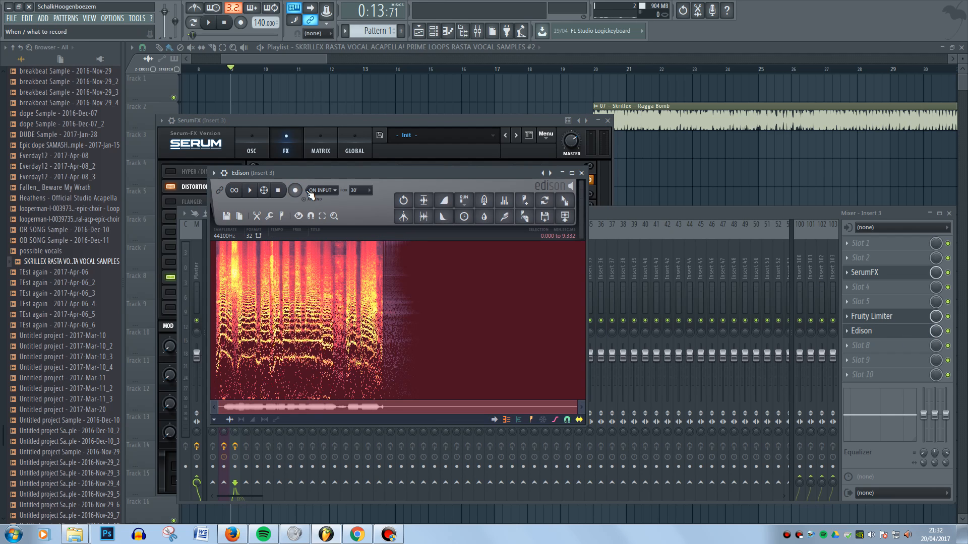
pyautogui.press('Delete')
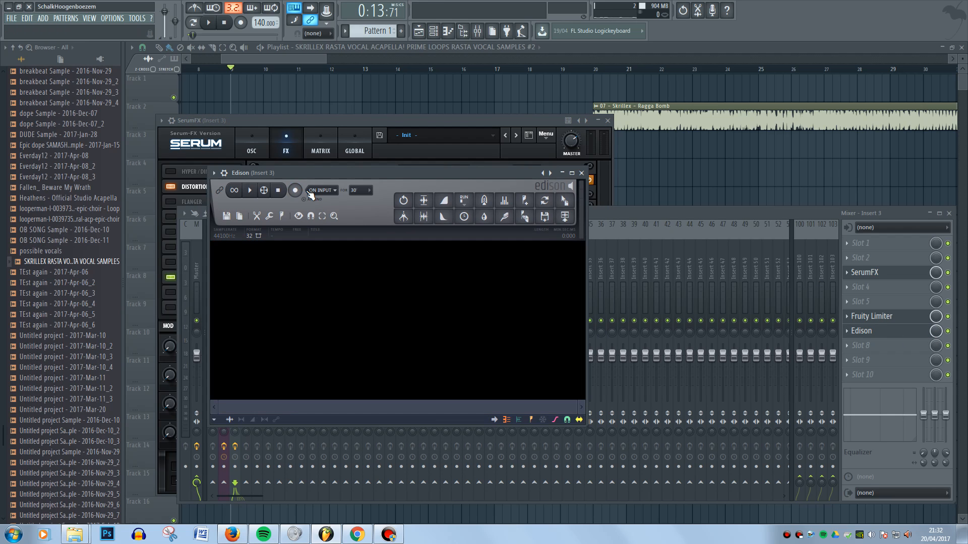
# Disable SerumFX on Insert 3 and record the whole second vocal clip into Edison from bar 9.
pyautogui.click(948, 273)
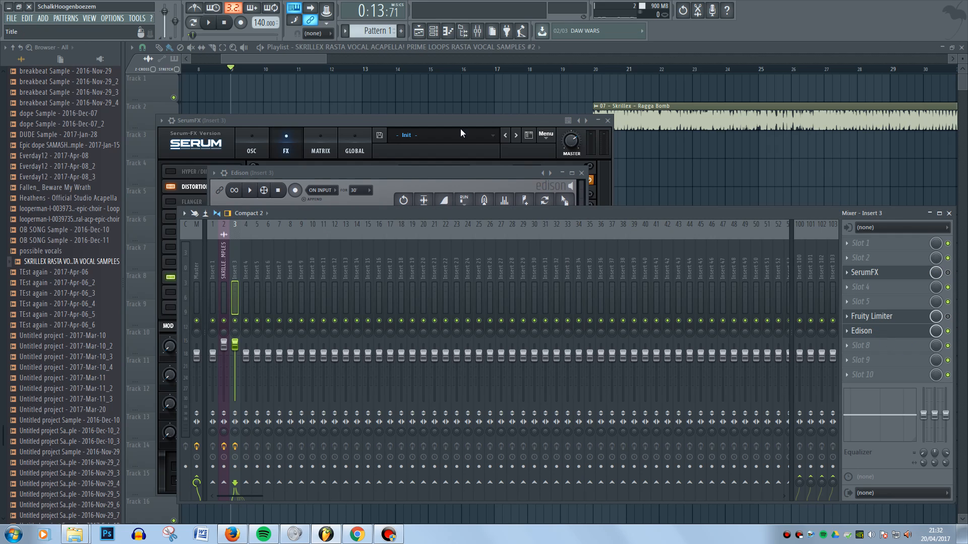
pyautogui.click(416, 181)
pyautogui.click(294, 190)
pyautogui.click(212, 23)
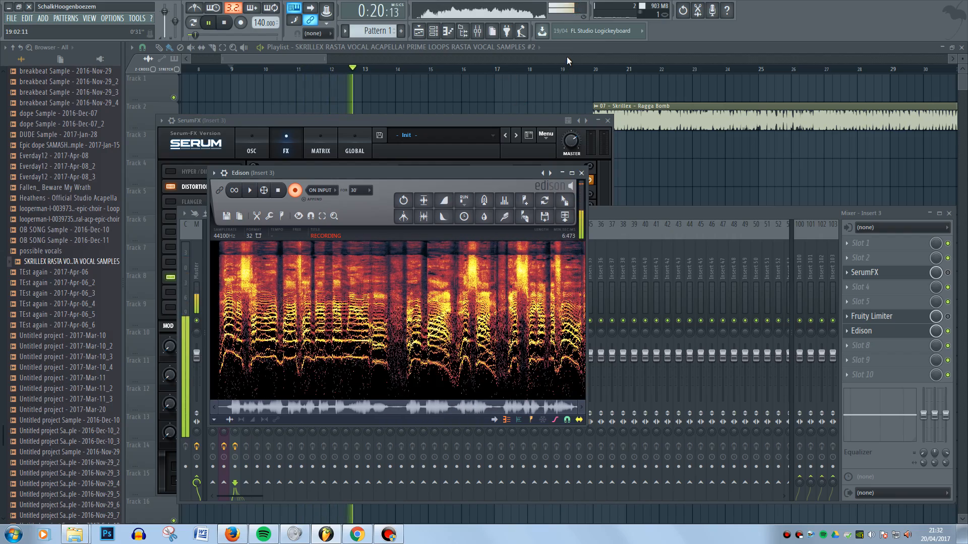
pyautogui.moveTo(499, 173); pyautogui.dragTo(735, 183)
pyautogui.moveTo(479, 120); pyautogui.dragTo(385, 243)
pyautogui.click(571, 183)
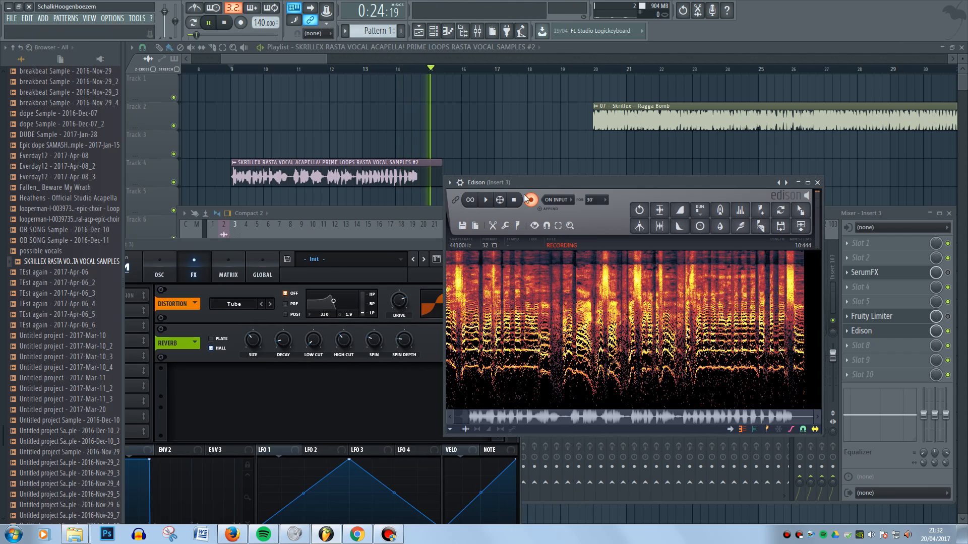
pyautogui.click(530, 199)
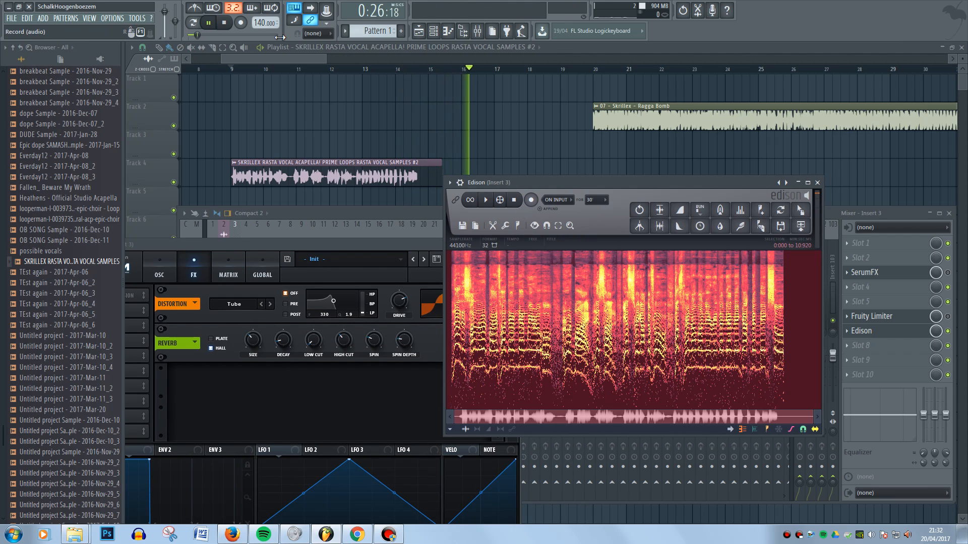
pyautogui.press('space')
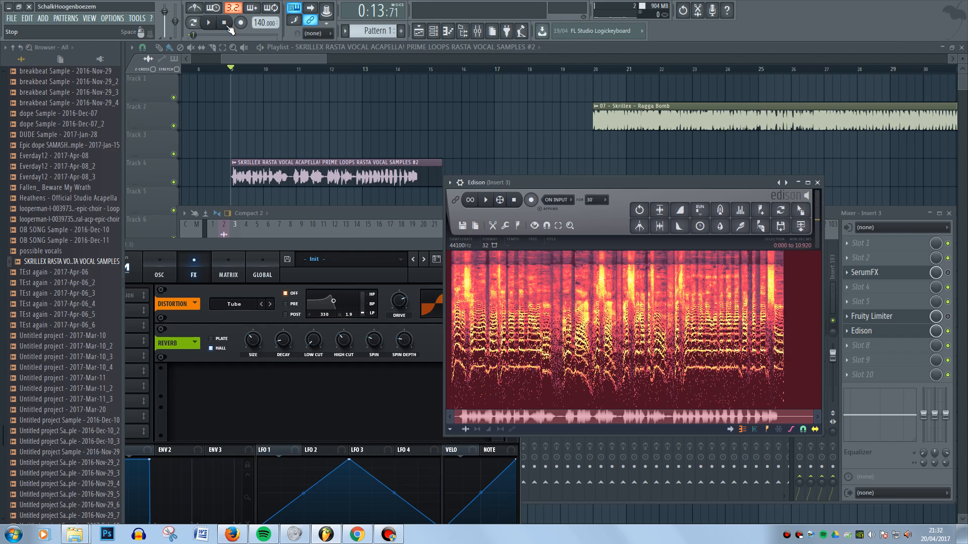
# Place the Edison recording on Track 5 of the playlist, aligned beneath the second vocal clip.
pyautogui.moveTo(800, 209); pyautogui.dragTo(285, 196)
pyautogui.moveTo(345, 200); pyautogui.dragTo(291, 201)
pyautogui.scroll(3, 291, 201)
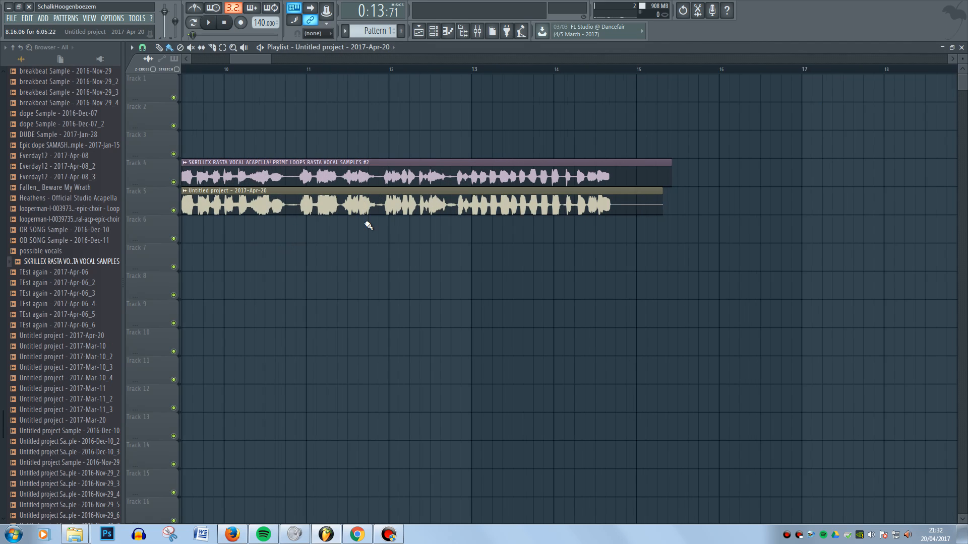
# Delete the second original rasta vocal clip from Track 4, keeping the Edison recording on Track 5.
pyautogui.scroll(-2, 368, 225)
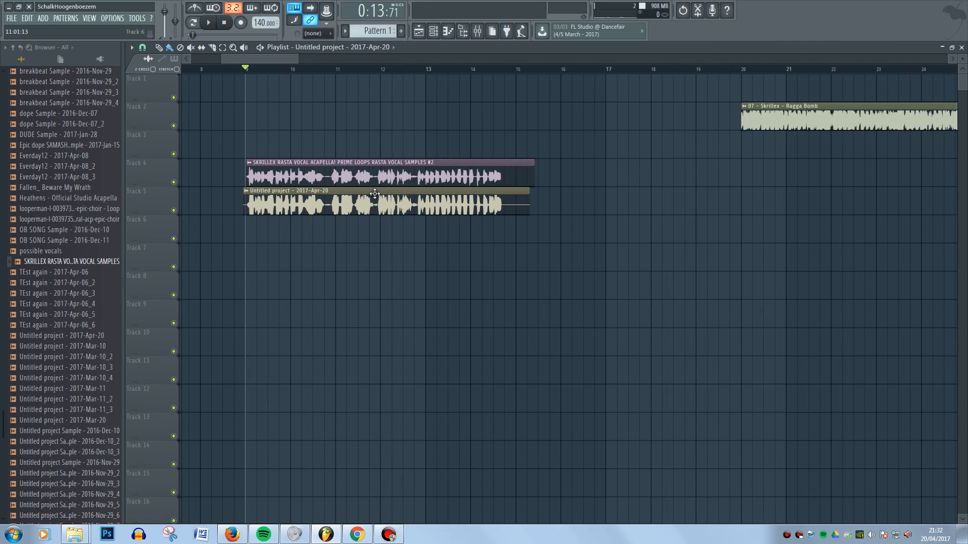
pyautogui.click(477, 31)
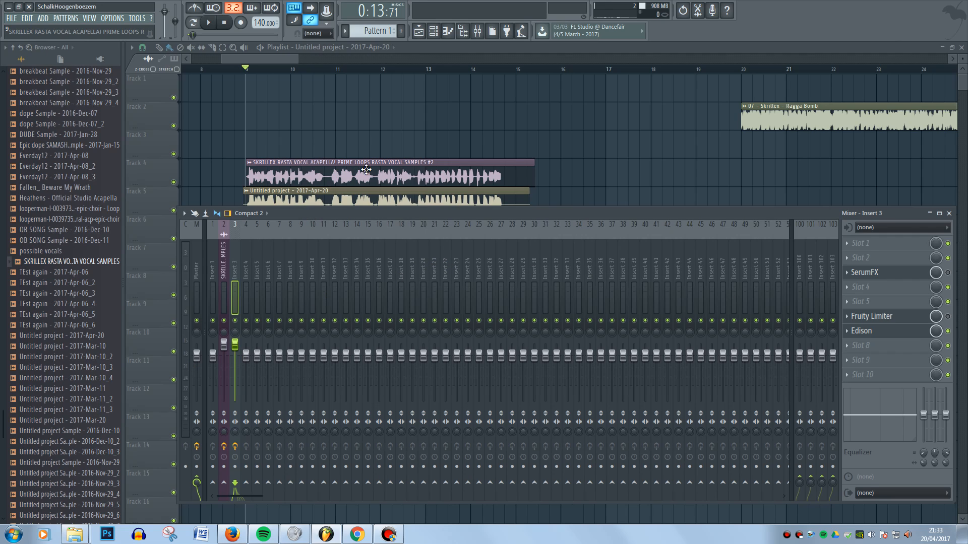
pyautogui.rightClick(389, 173)
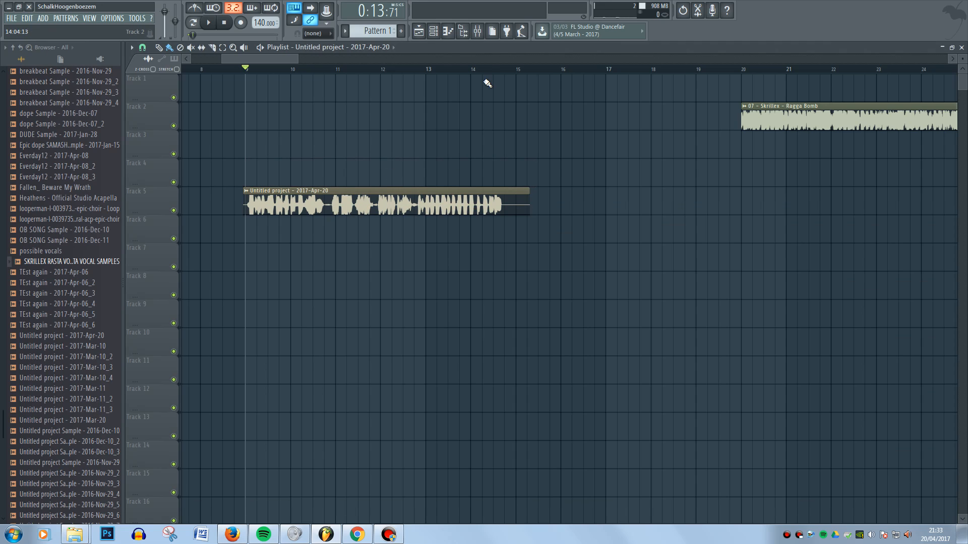
# Set the recorded Track 5 clip's time stretching mode to e2 mono and lower its stretch pitch.
pyautogui.doubleClick(448, 207)
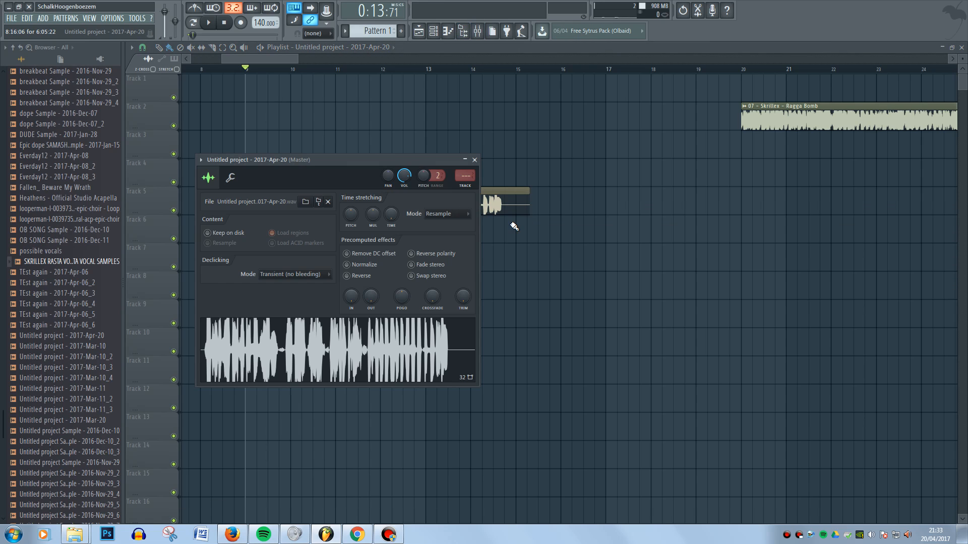
pyautogui.click(460, 216)
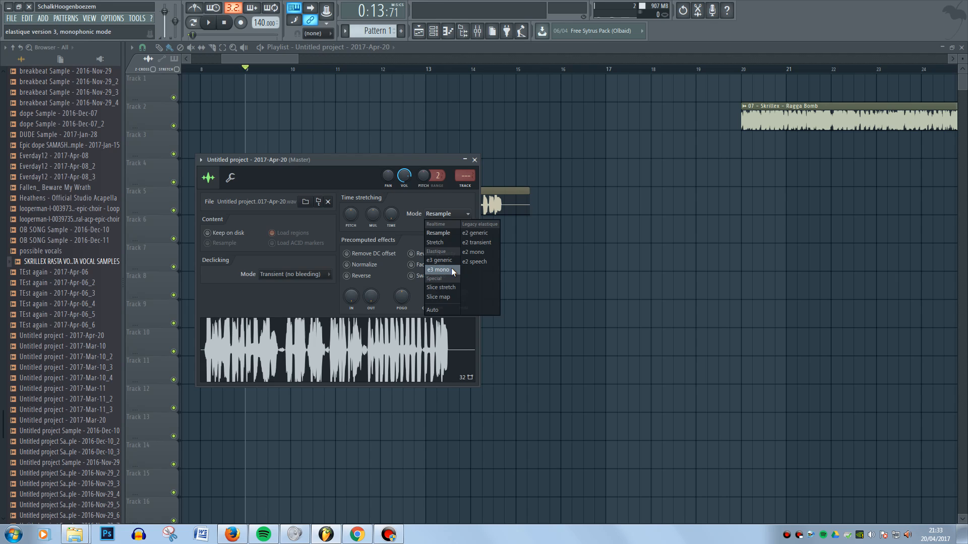
pyautogui.click(486, 253)
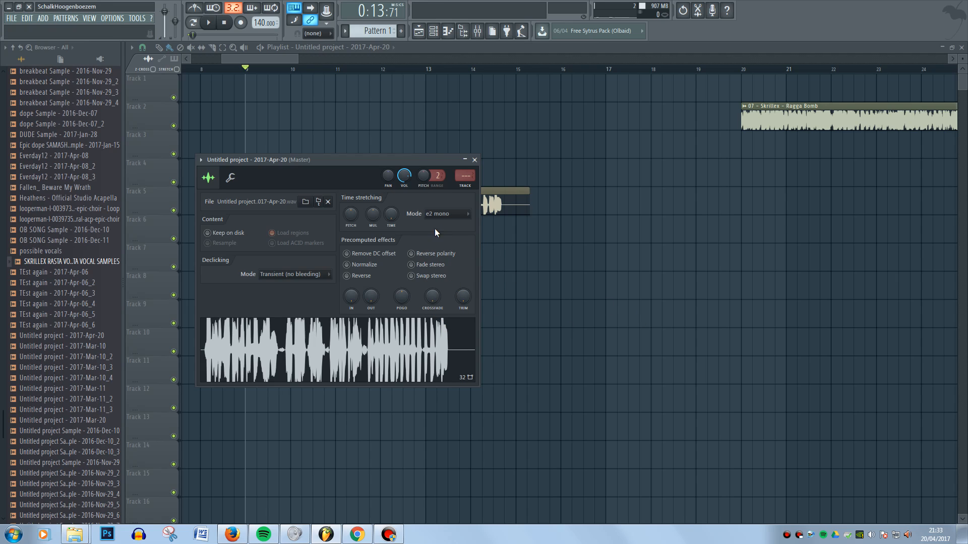
pyautogui.moveTo(351, 213); pyautogui.dragTo(351, 237)
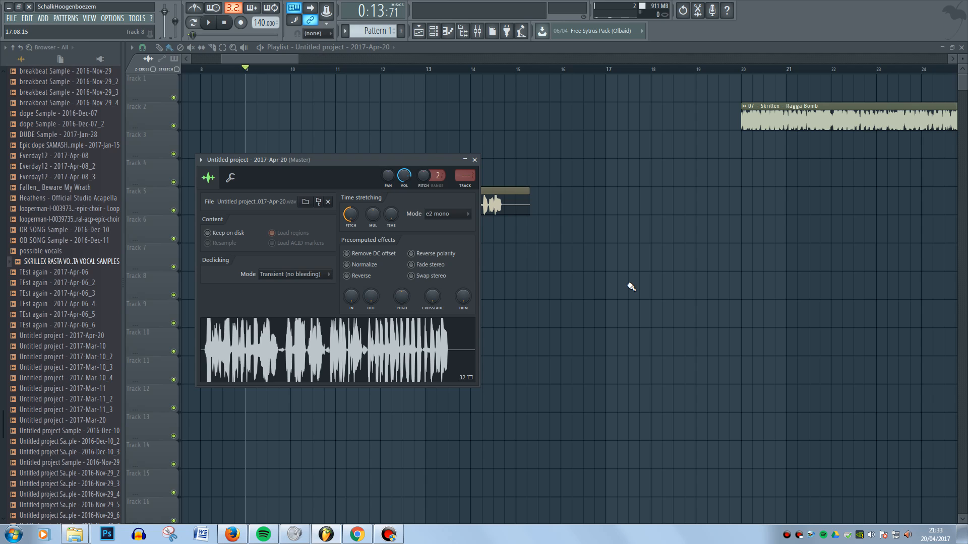
# Enable SerumFX on the Master track and play the pitched-down recording from bar 9.
pyautogui.press('space')
pyautogui.press('space')
pyautogui.press('F9')
pyautogui.click(948, 287)
pyautogui.press('space')
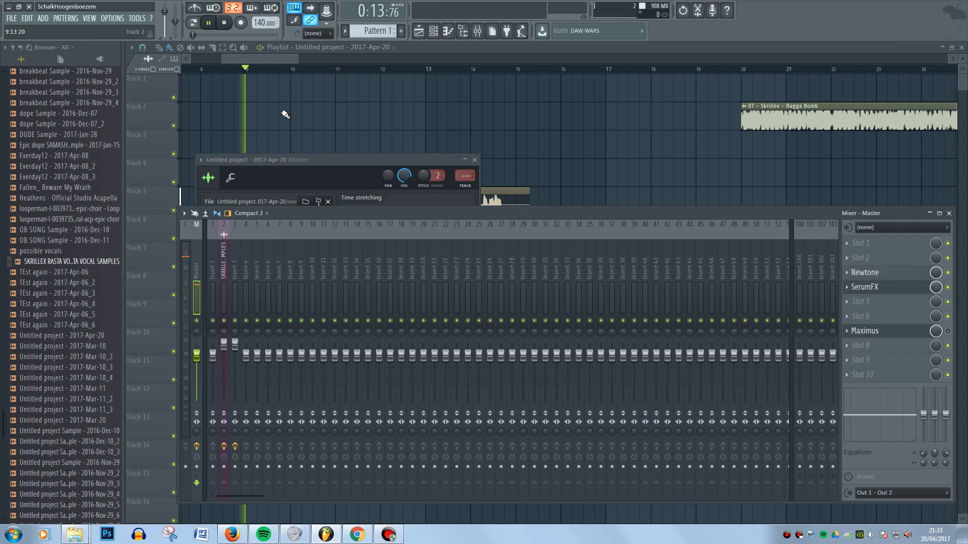
pyautogui.click(289, 65)
pyautogui.scroll(-3, 371, 199)
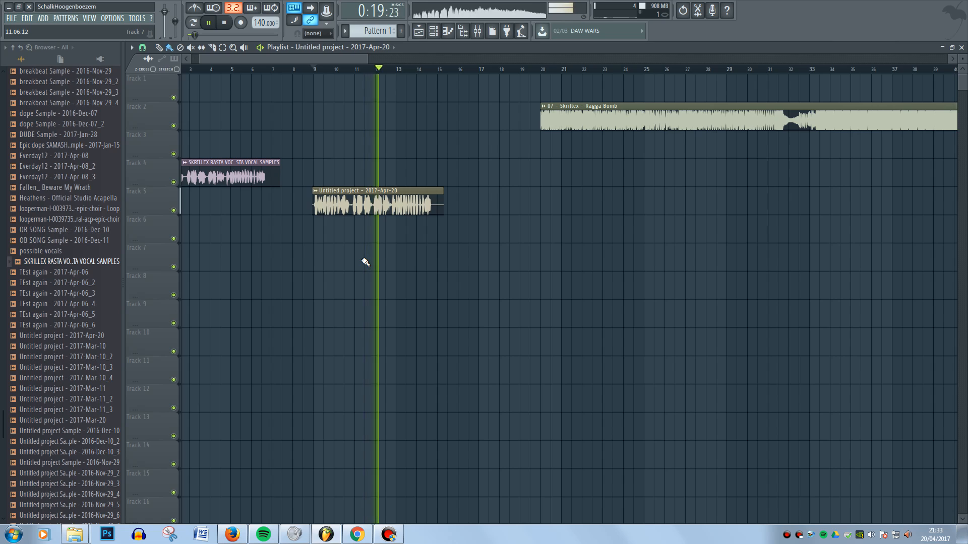
# Reset the Insert 2 fader to its default level and play the recorded clip from about bar 11.
pyautogui.press('space')
pyautogui.press('F9')
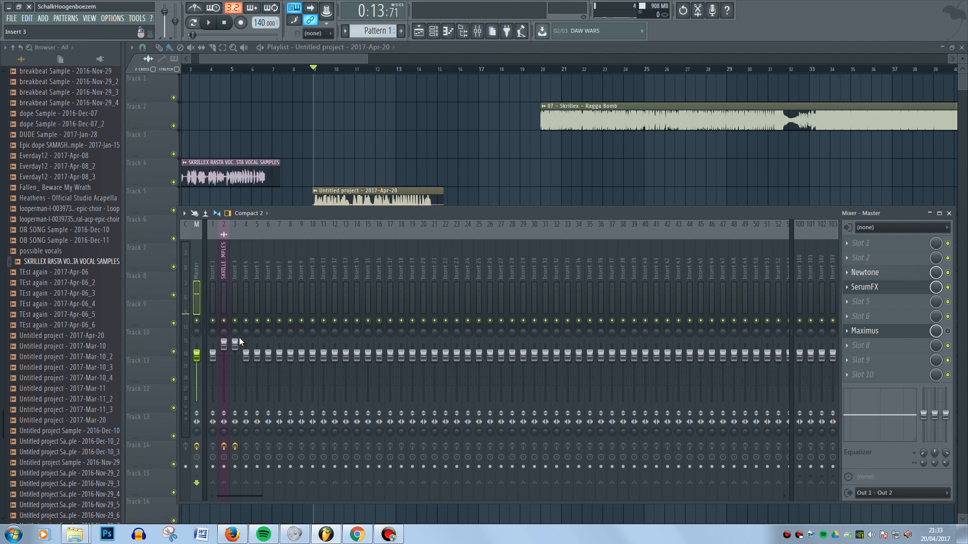
pyautogui.rightClick(231, 346)
pyautogui.click(258, 346)
pyautogui.press('F9')
pyautogui.click(363, 73)
pyautogui.press('space')
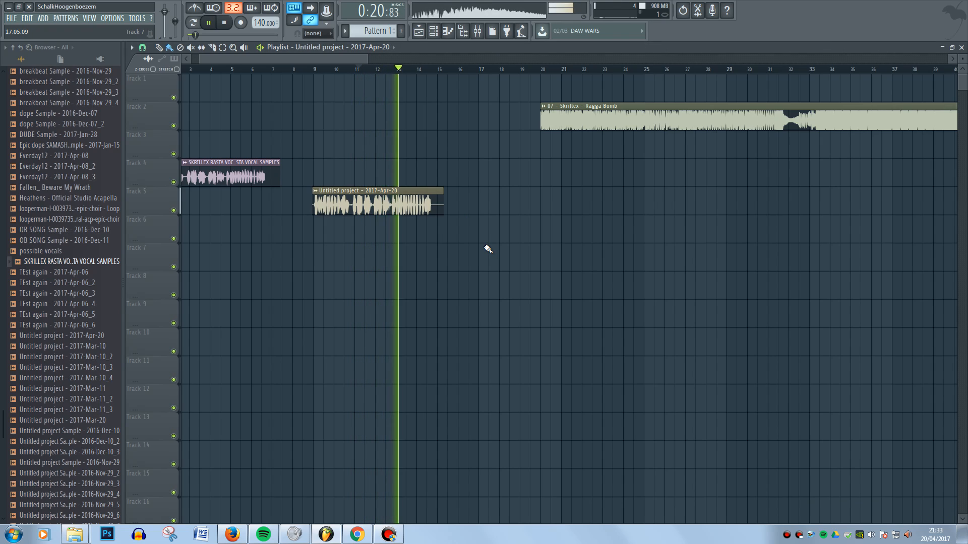
pyautogui.press('space')
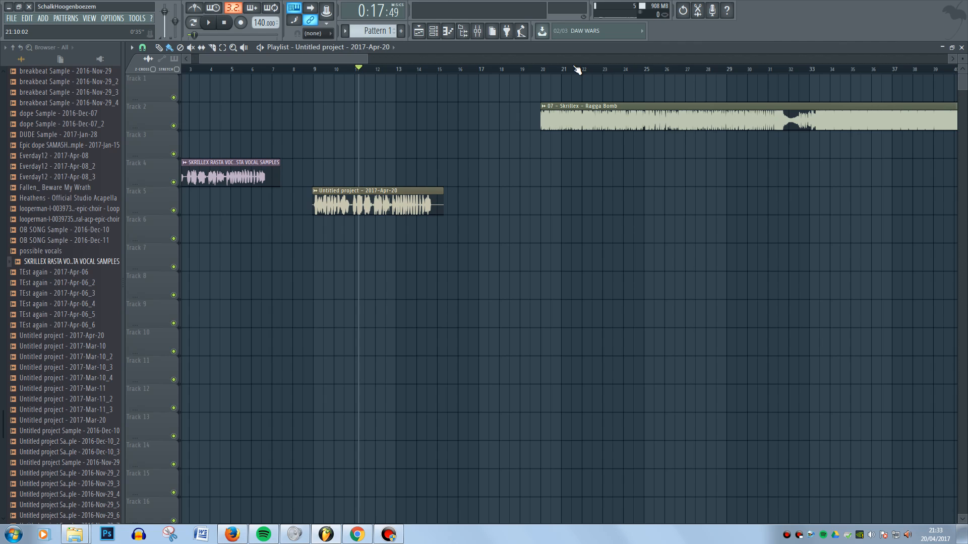
# Open the Skrillex - Ragga Bomb clip's channel settings and play the track from about bar 21 for reference.
pyautogui.click(576, 70)
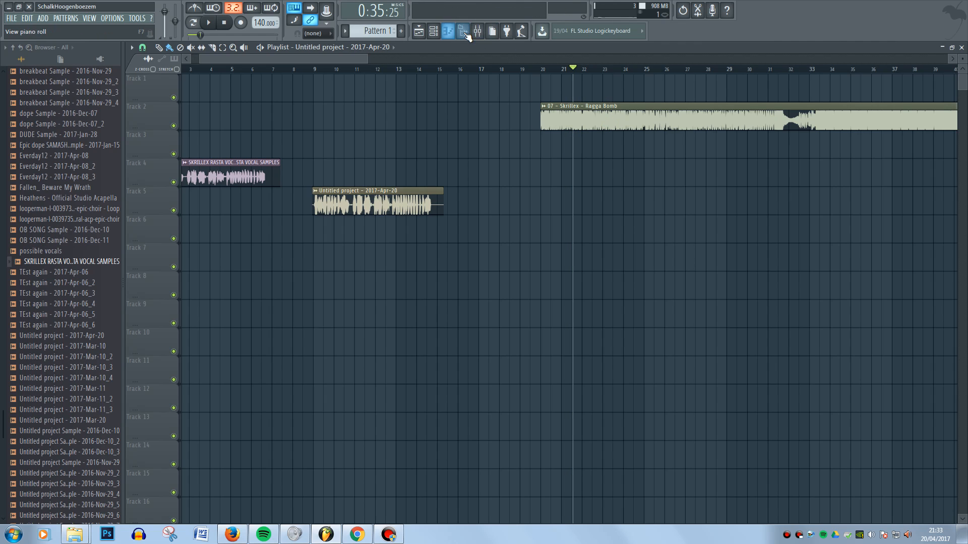
pyautogui.click(477, 31)
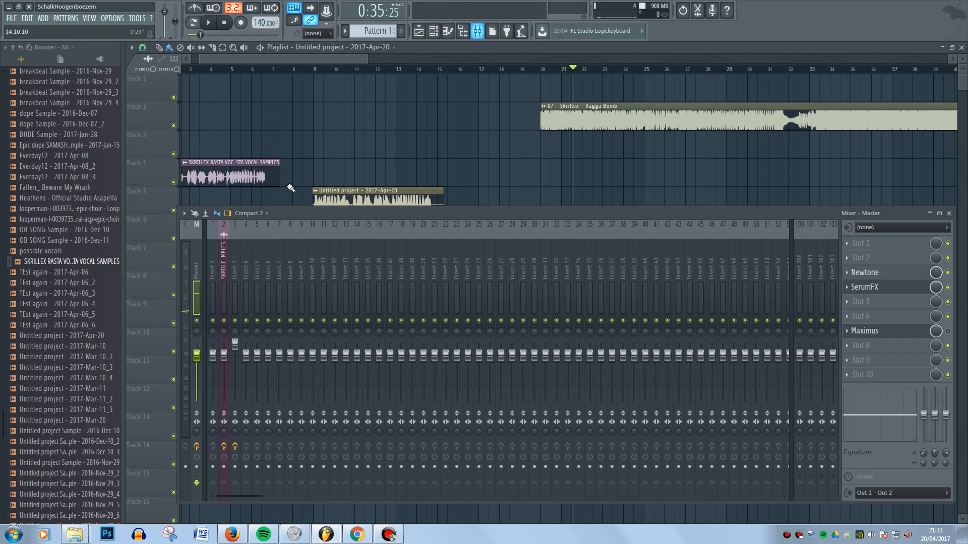
pyautogui.click(182, 266)
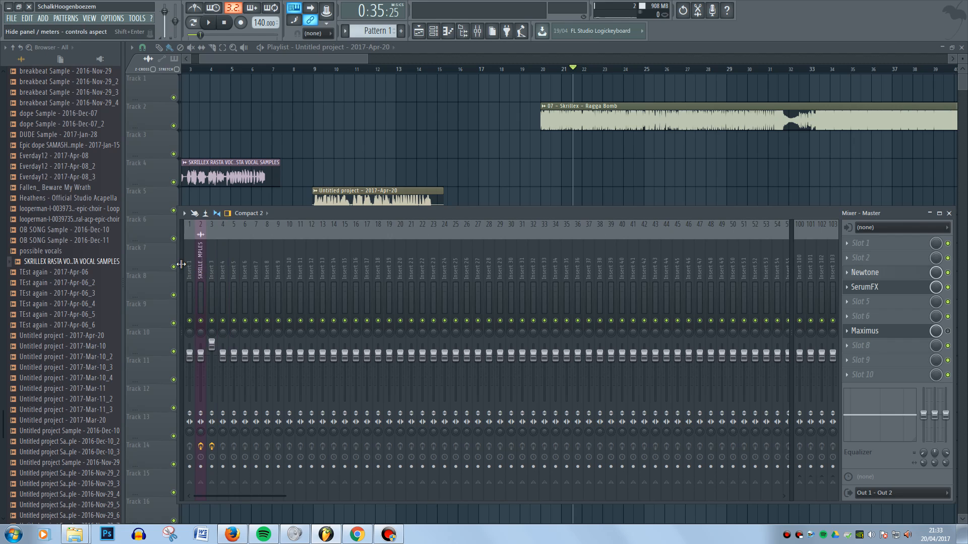
pyautogui.click(185, 266)
pyautogui.doubleClick(637, 112)
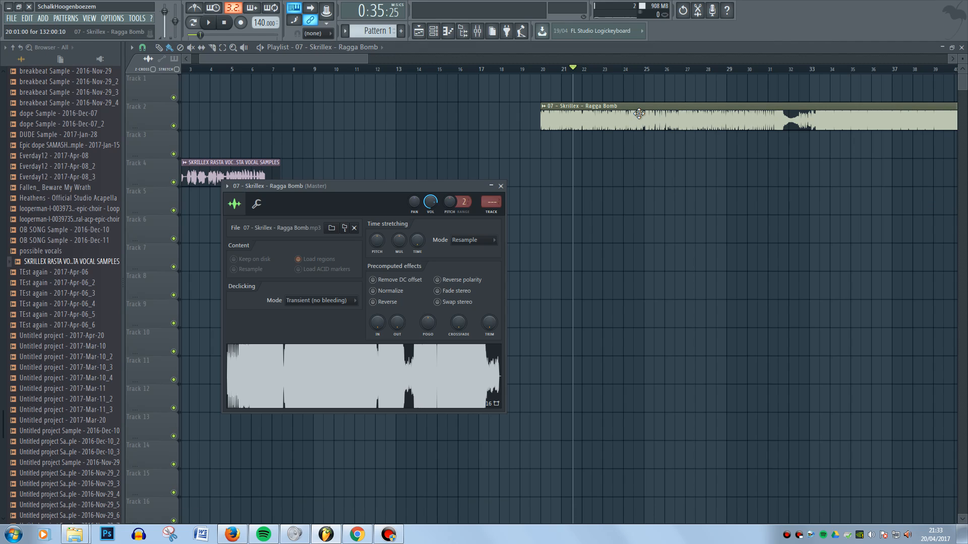
pyautogui.press('space')
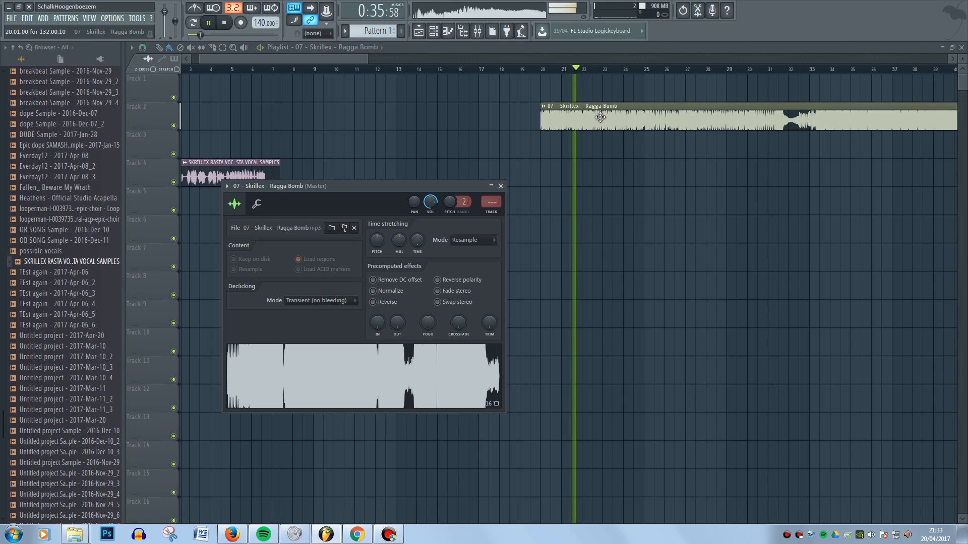
pyautogui.press('space')
# Disable Newtone and SerumFX on the Master track and play the Ragga Bomb clip again.
pyautogui.click(481, 31)
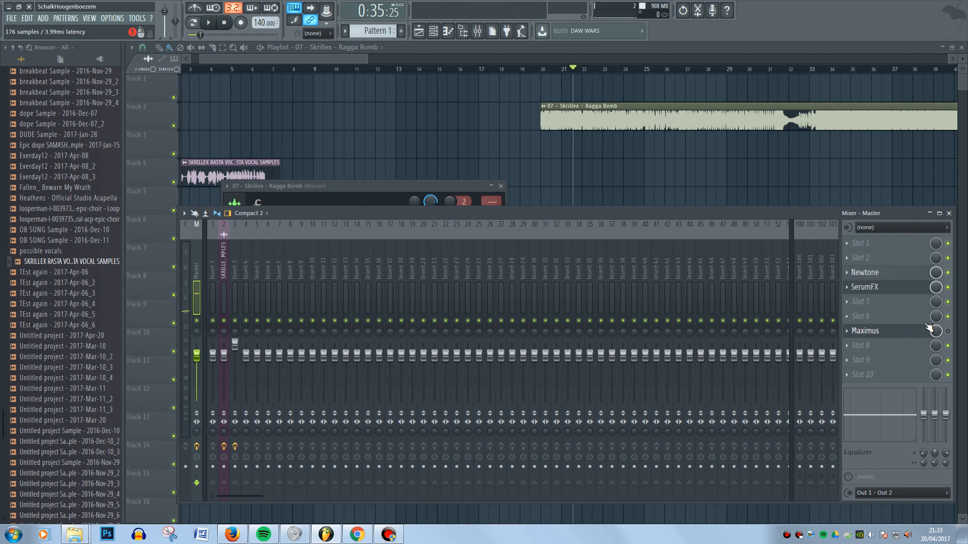
pyautogui.click(947, 273)
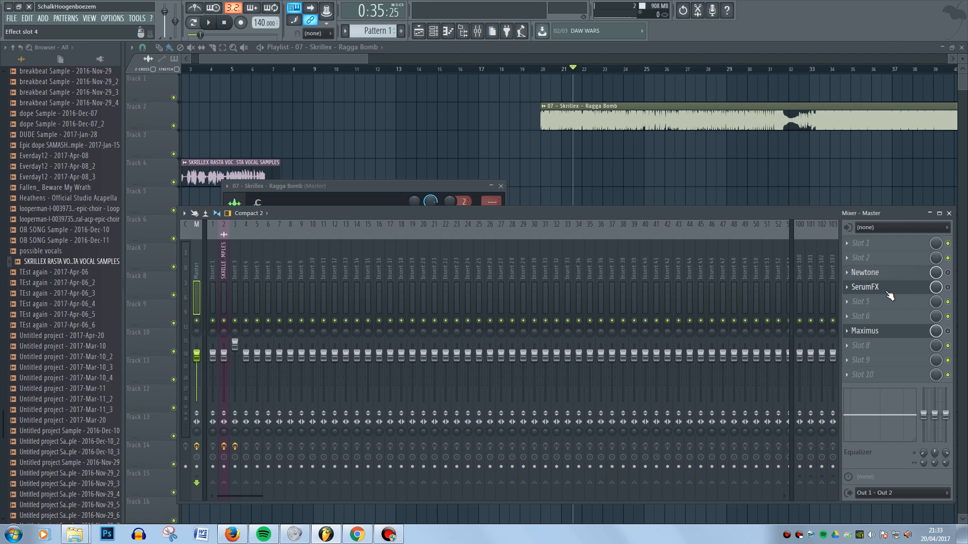
pyautogui.press('space')
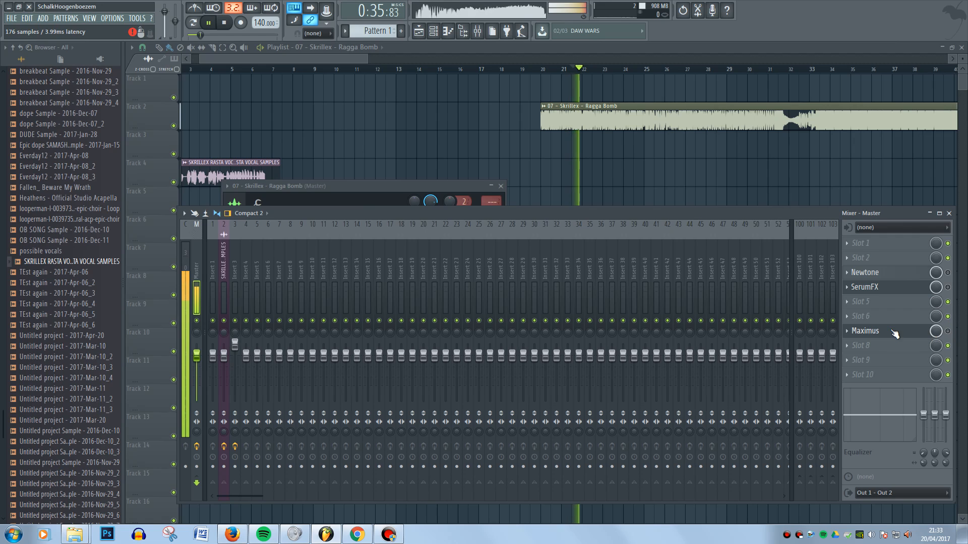
pyautogui.press('space')
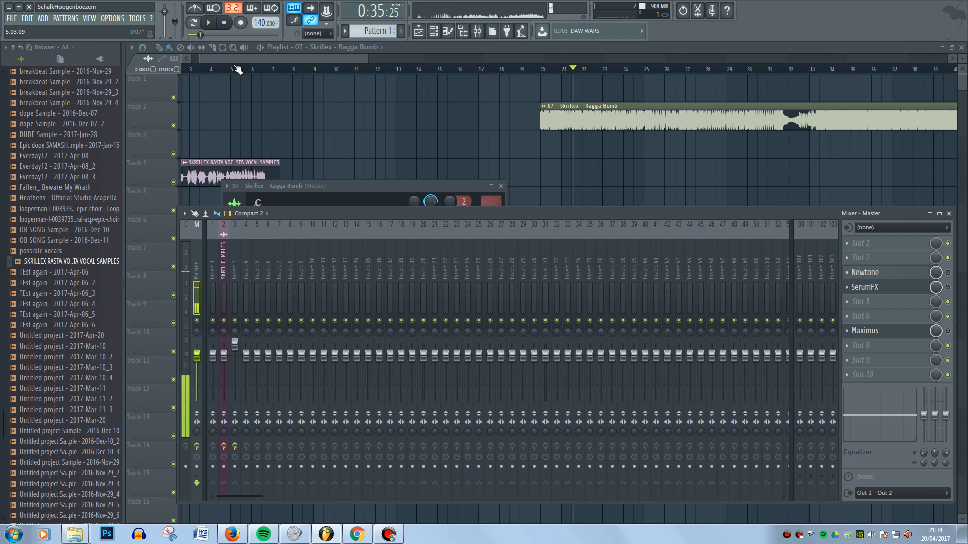
# Enable SerumFX on the Master track again and play the recorded vocal from about bar 11.
pyautogui.press('F12')
pyautogui.click(364, 69)
pyautogui.press('space')
pyautogui.click(478, 31)
pyautogui.press('space')
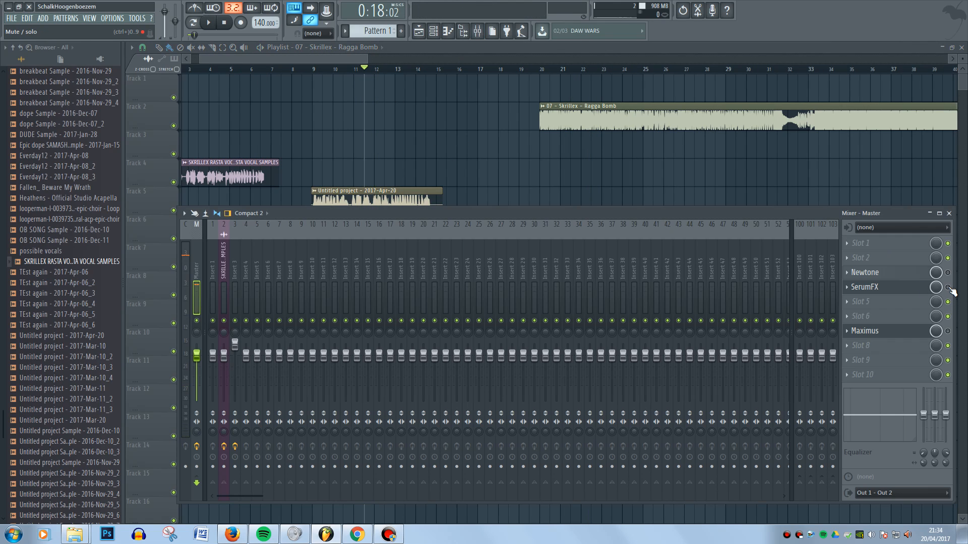
pyautogui.press('space')
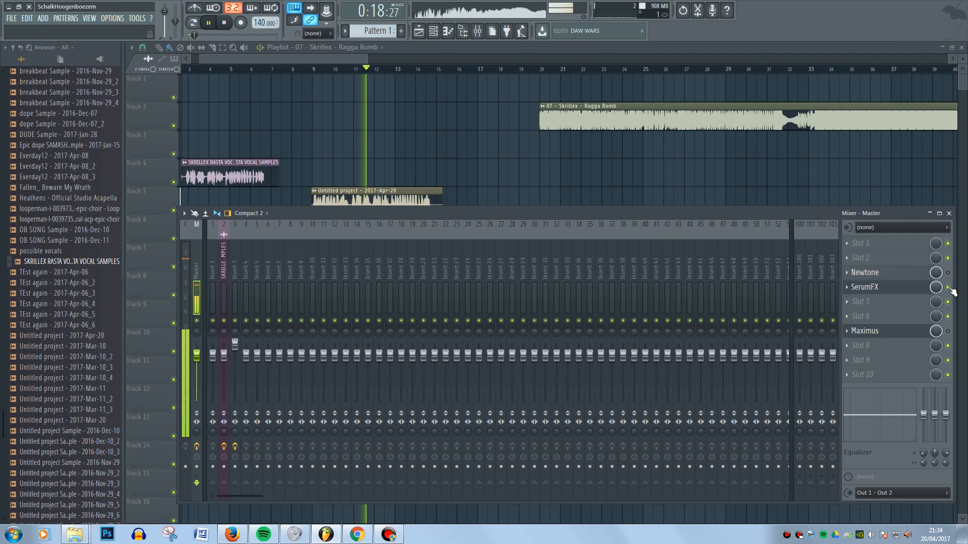
pyautogui.click(948, 287)
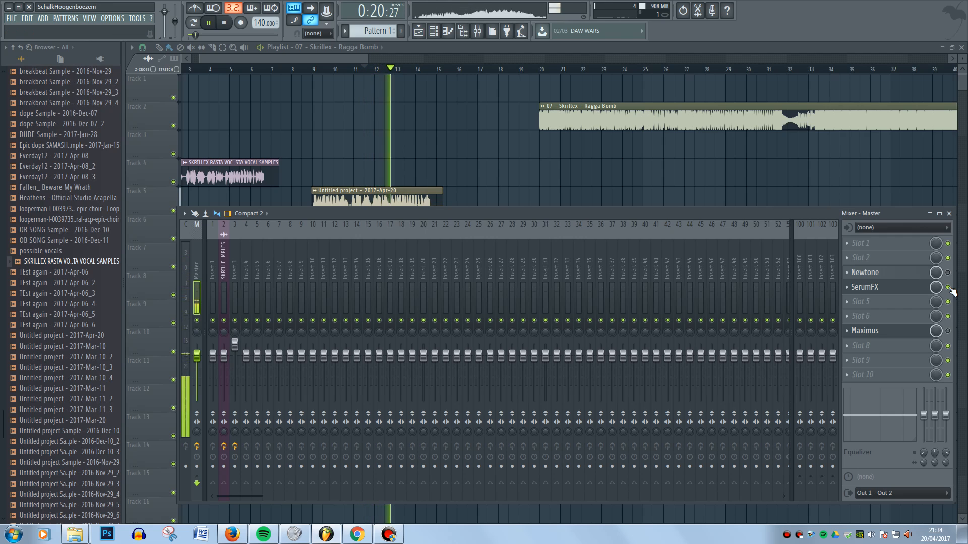
pyautogui.press('space')
# Play Ragga Bomb from about bar 22, then return the playhead to the recorded vocal near bar 11 for comparison.
pyautogui.click(584, 59)
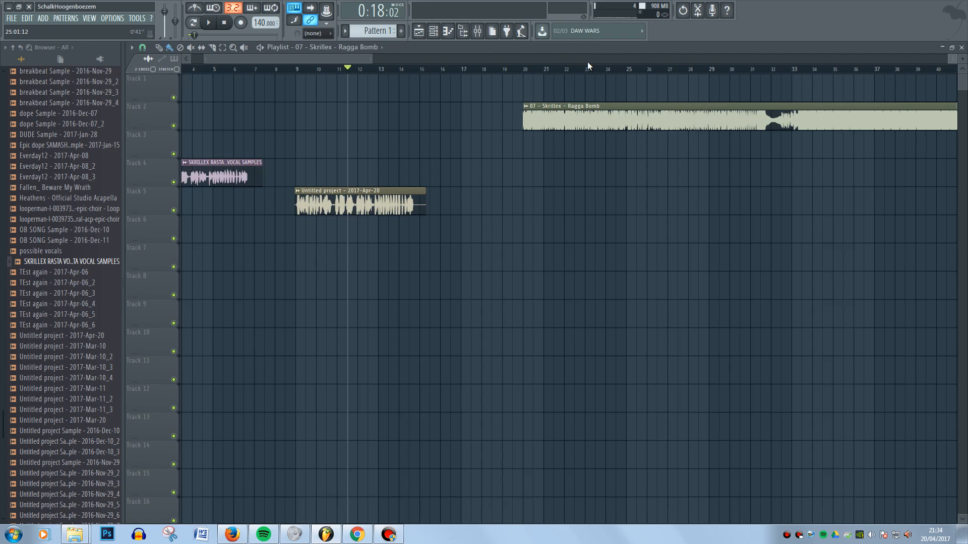
pyautogui.click(581, 68)
pyautogui.press('space')
pyautogui.press('space')
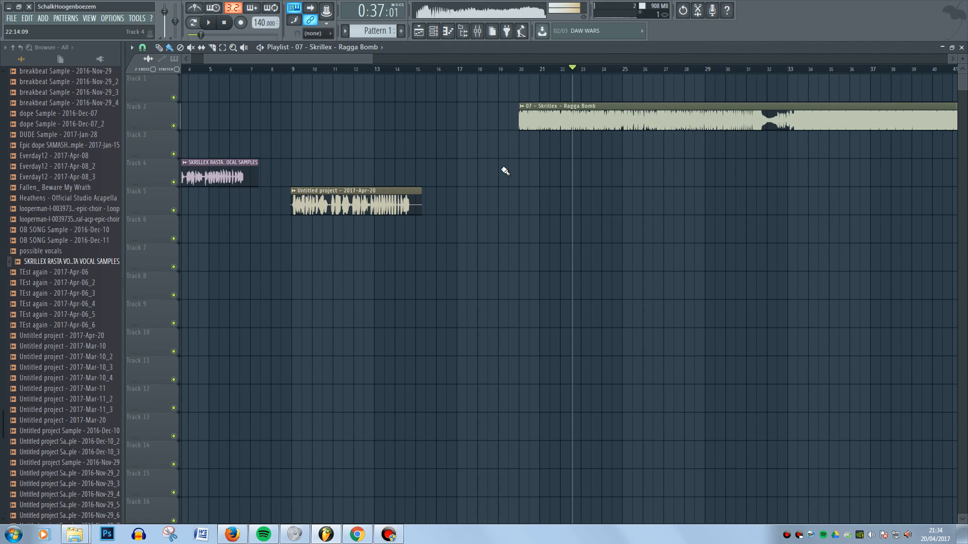
pyautogui.click(350, 69)
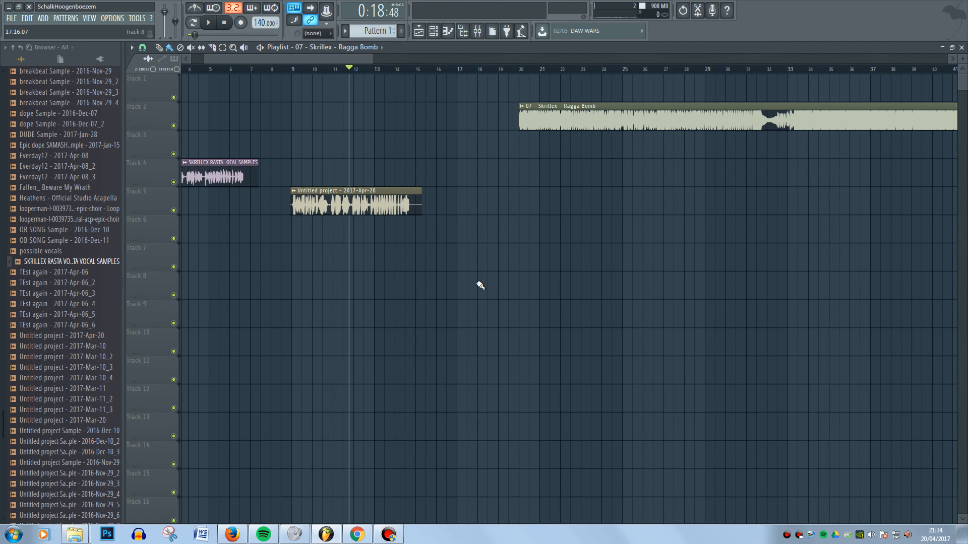